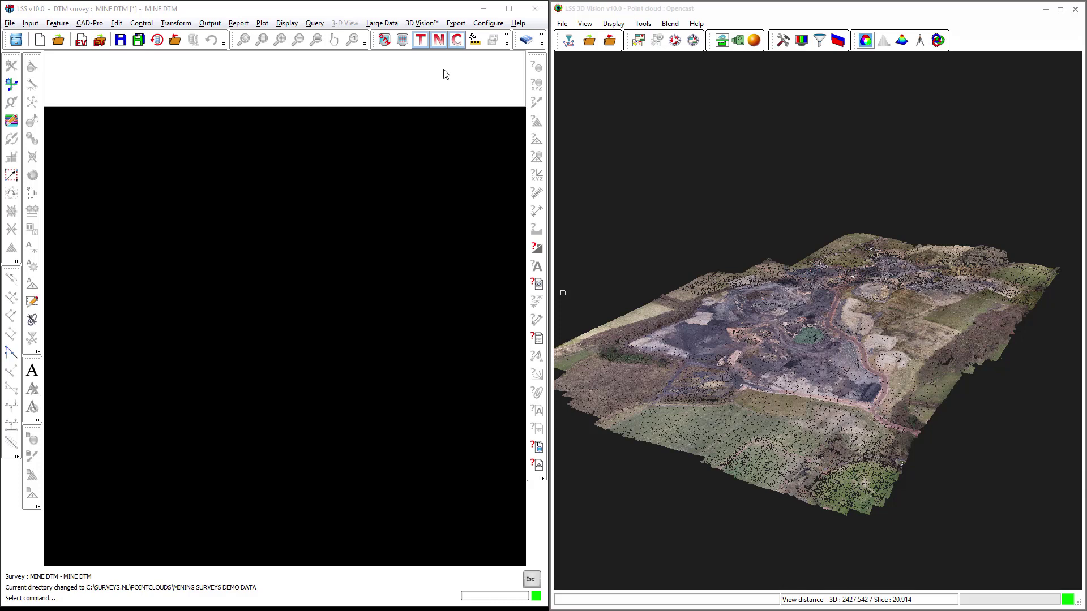
# Set Terrain Extraction to a 1 m interval, lowest returned points, into the current survey
pyautogui.click(427, 24)
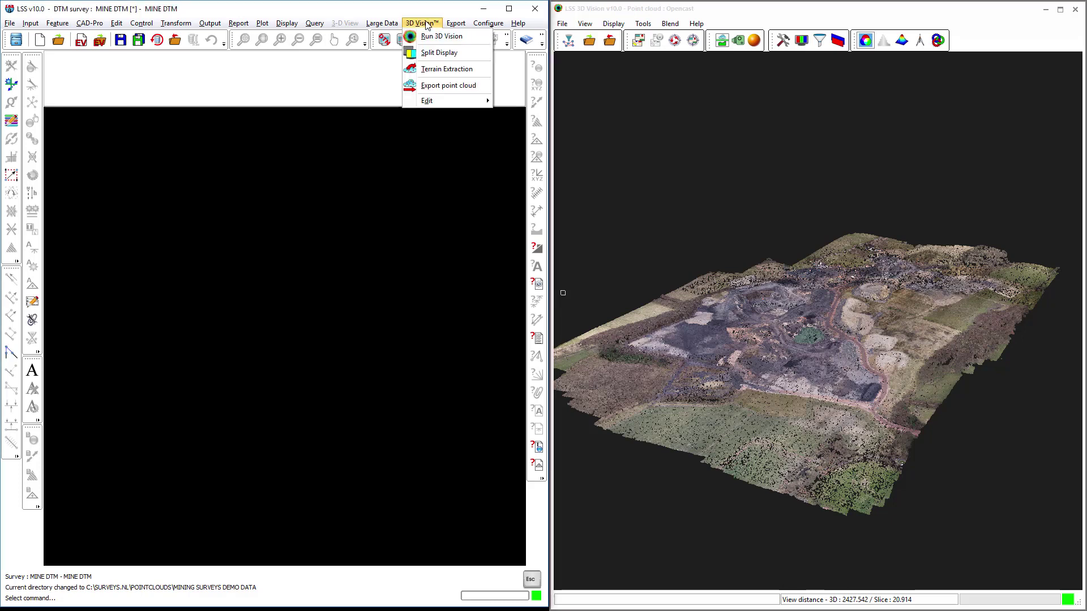
pyautogui.click(432, 70)
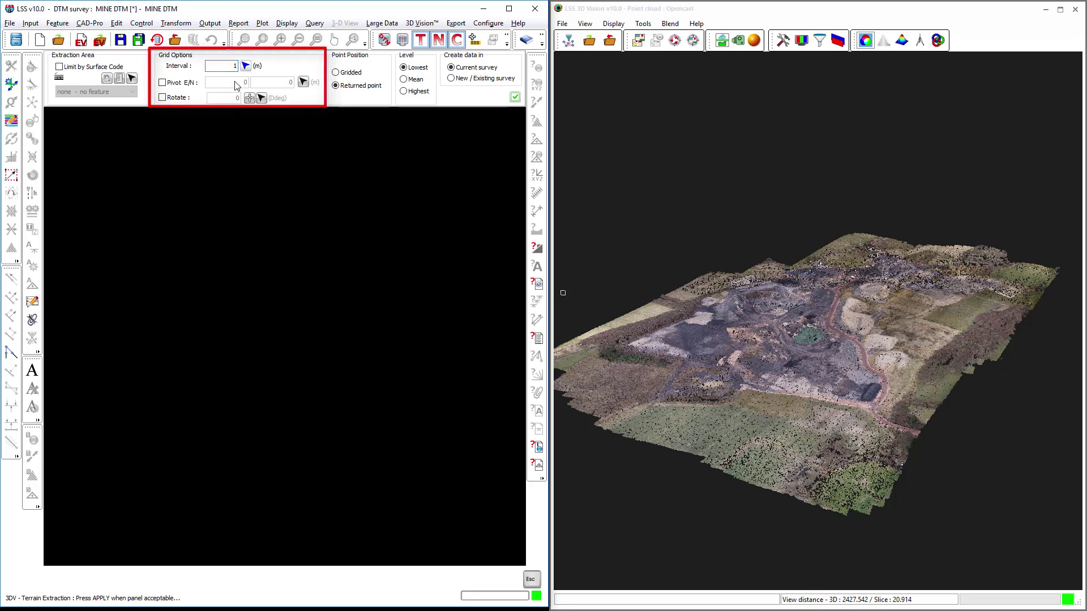
pyautogui.moveTo(235, 66)
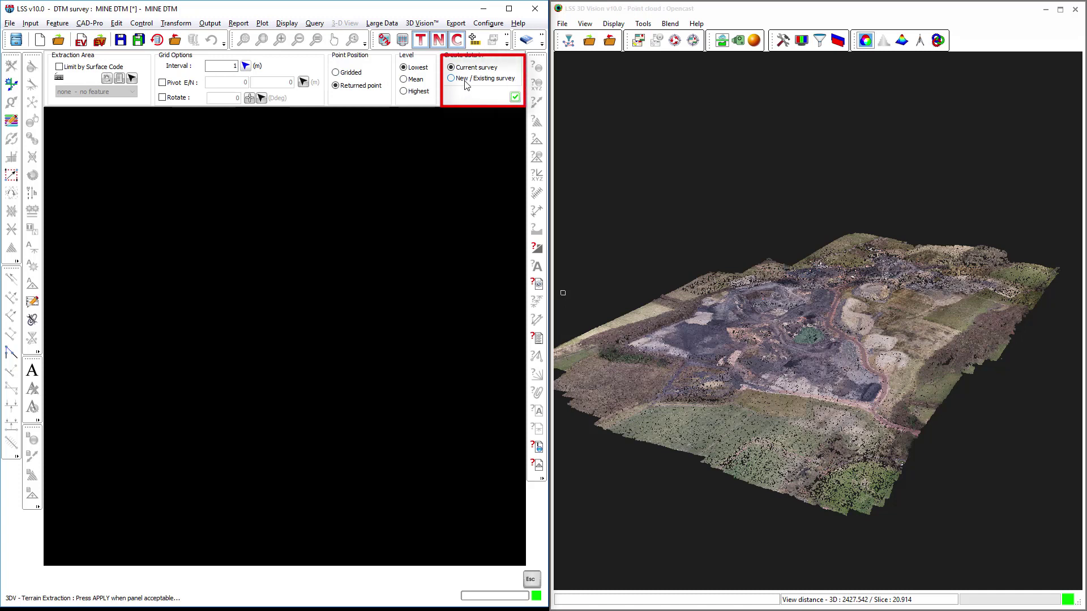
# Run the extraction to get 2,208,255 terrain points on a 1316 x 2051 grid
pyautogui.click(514, 98)
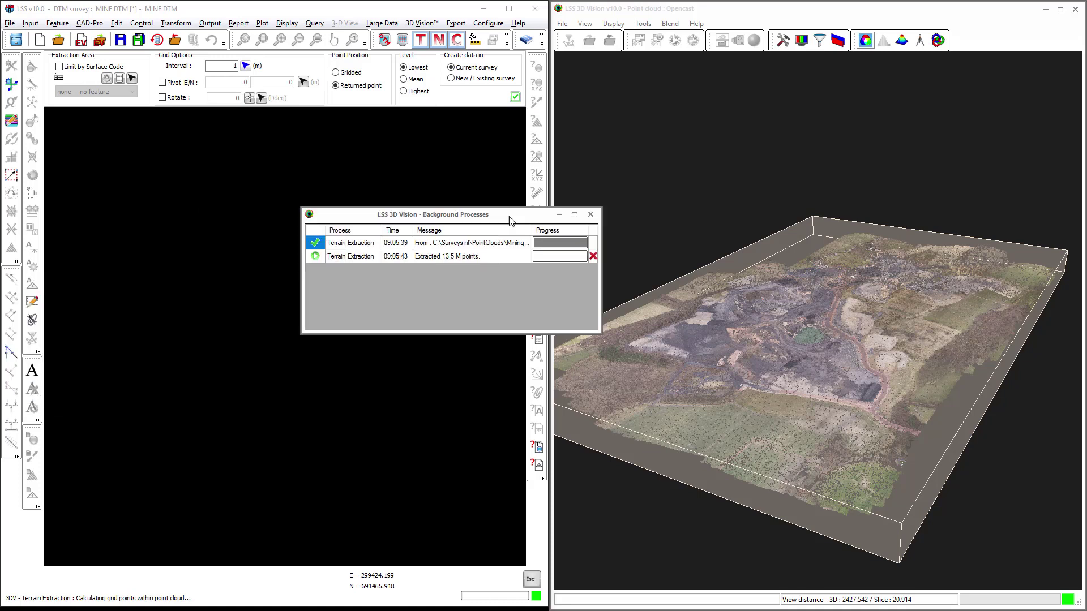
pyautogui.moveTo(430, 212); pyautogui.dragTo(591, 212)
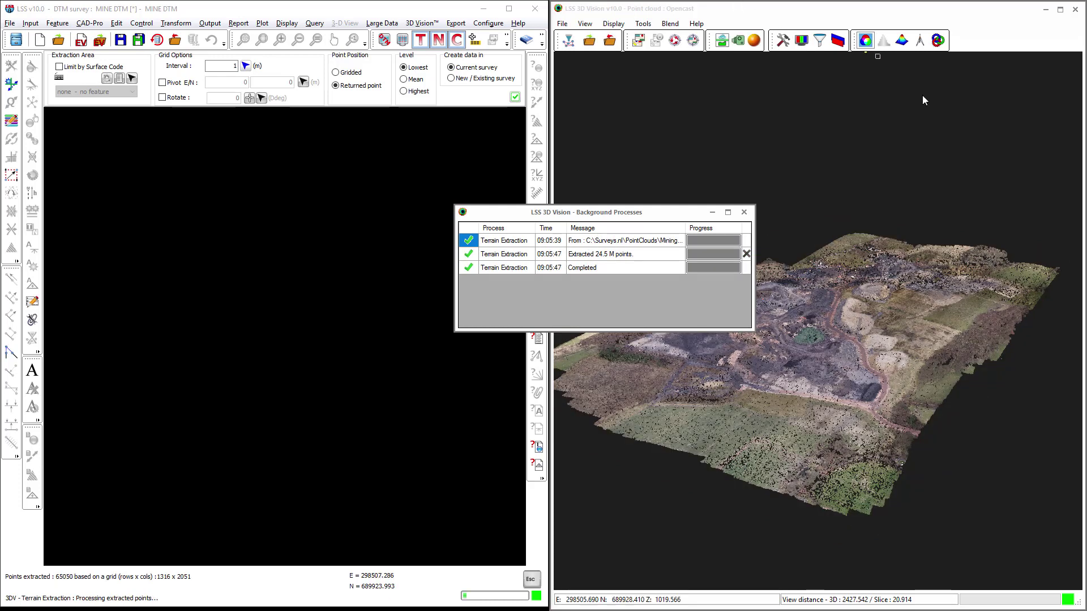
pyautogui.click(744, 213)
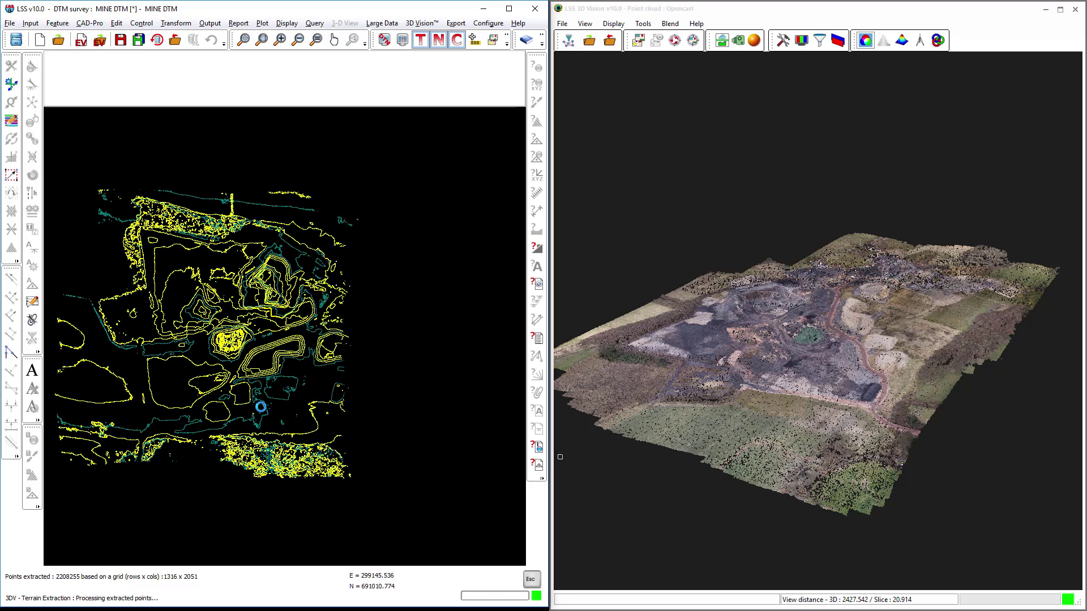
# Zoom the plan view in on the pit's dense yellow contours
pyautogui.scroll(3, 317, 422)
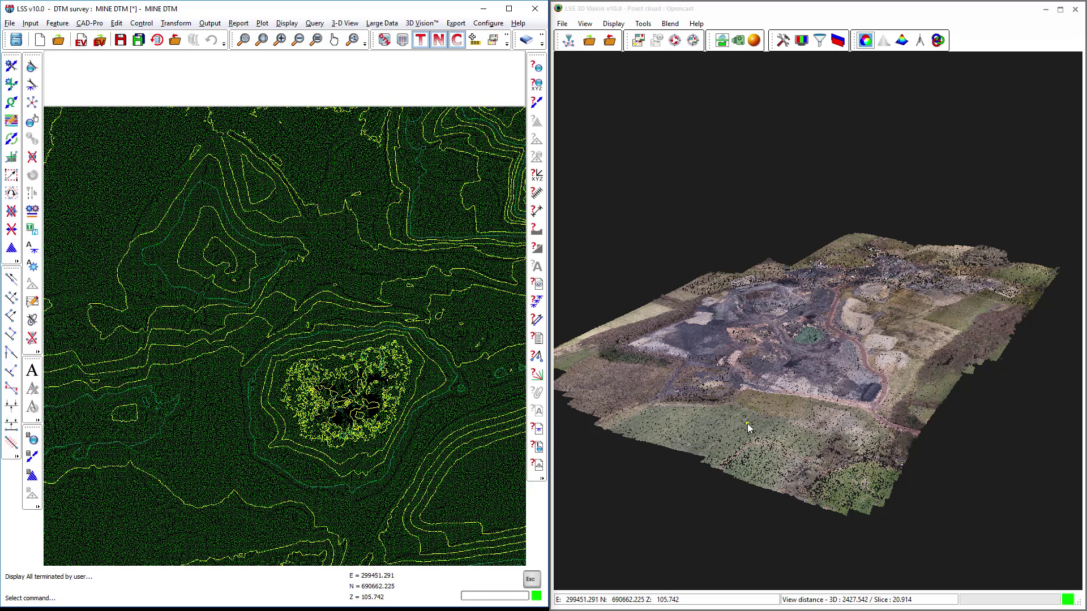
pyautogui.scroll(3, 323, 419)
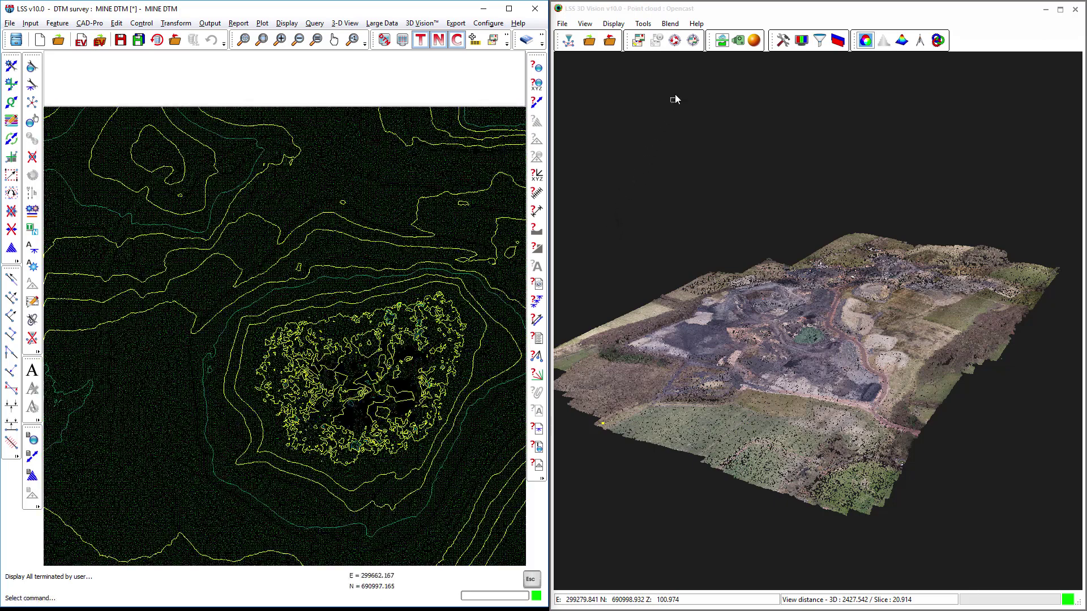
# Turn the point cloud north-up and match it to the DTM's pit view
pyautogui.click(676, 41)
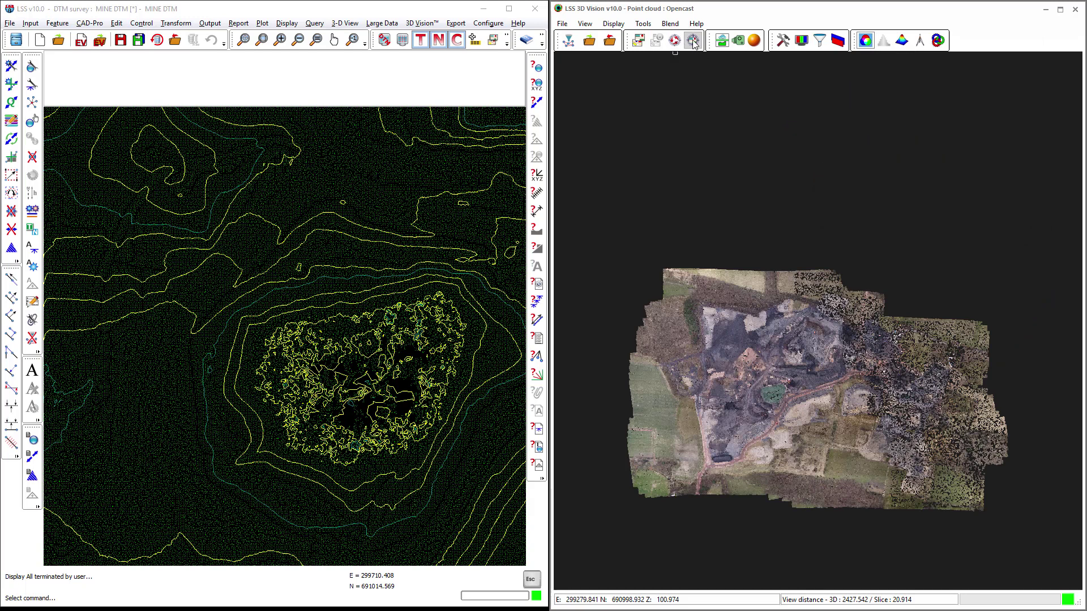
pyautogui.click(693, 41)
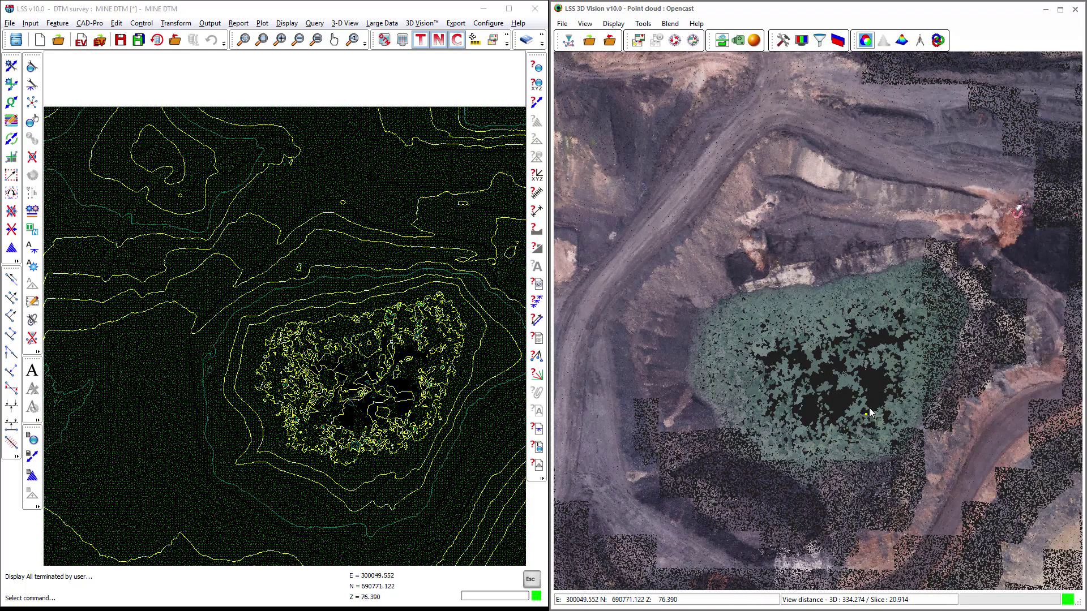
# Query a diagonal section across the pit with default settings and review its profile
pyautogui.click(537, 230)
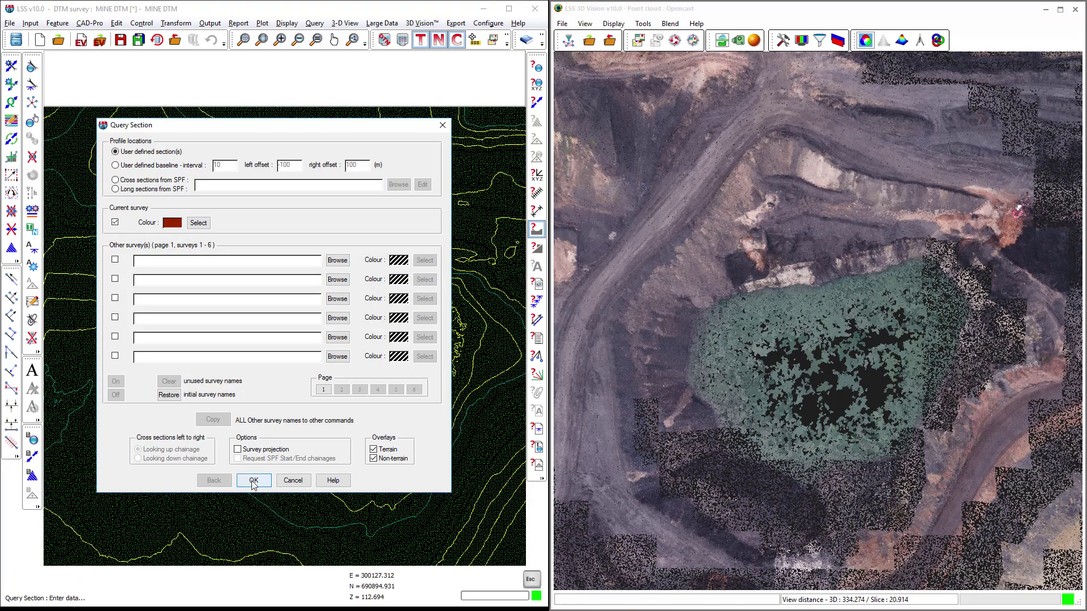
pyautogui.click(253, 480)
pyautogui.click(276, 298)
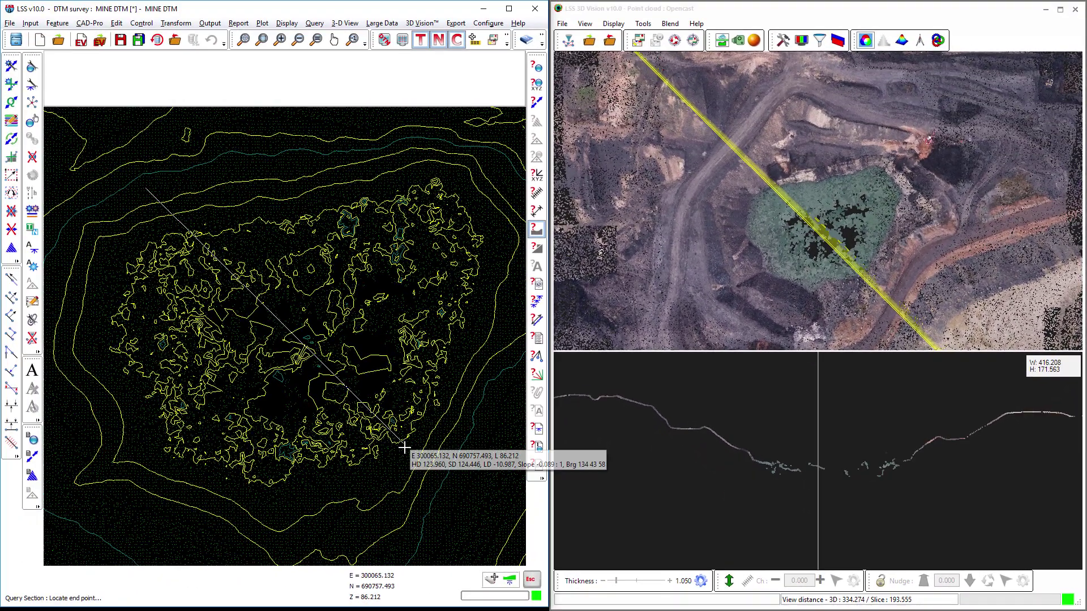
pyautogui.click(289, 430)
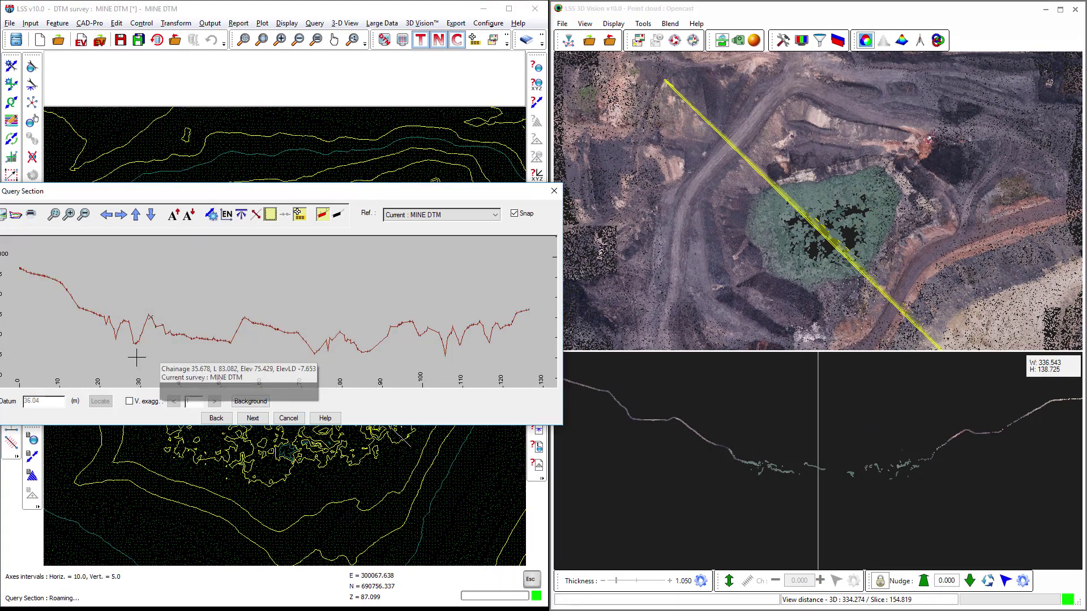
pyautogui.click(288, 417)
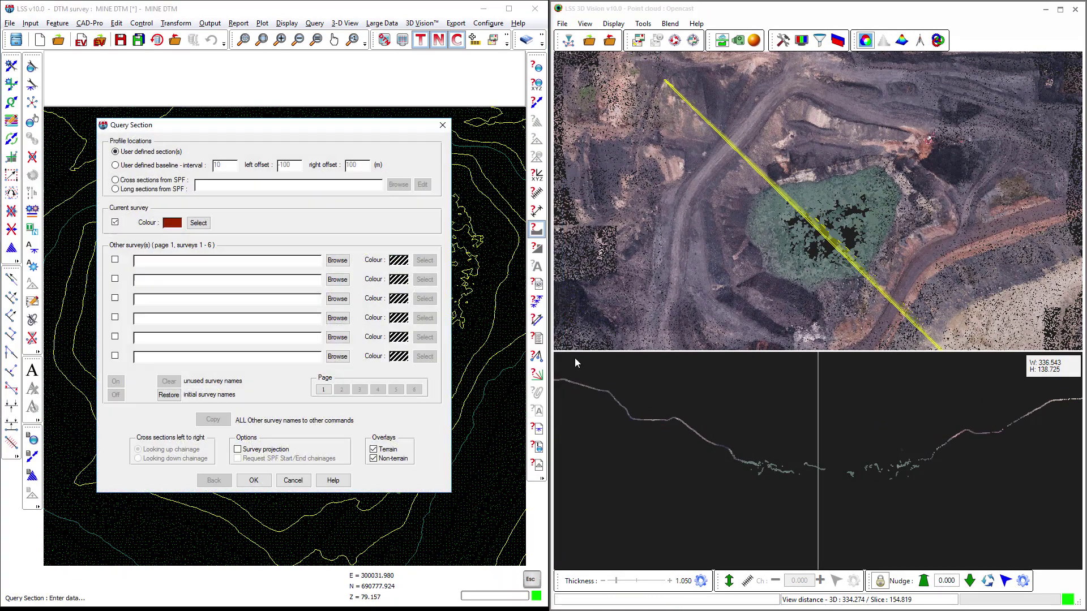
pyautogui.click(291, 481)
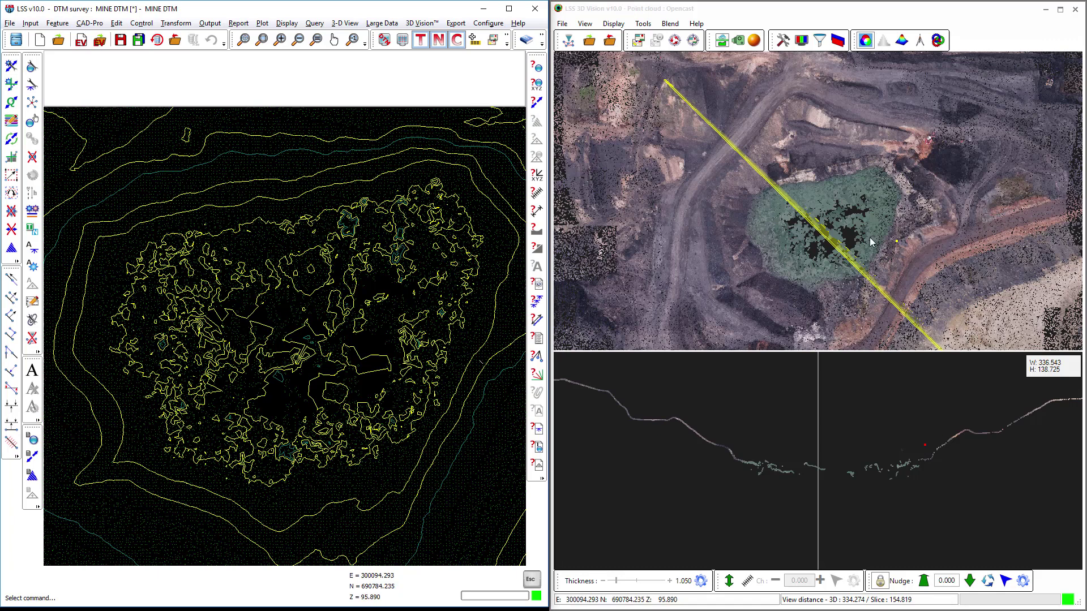
# Zoom, pan and tilt the point cloud onto the flat-topped stockpile beside the pit
pyautogui.scroll(5, 871, 242)
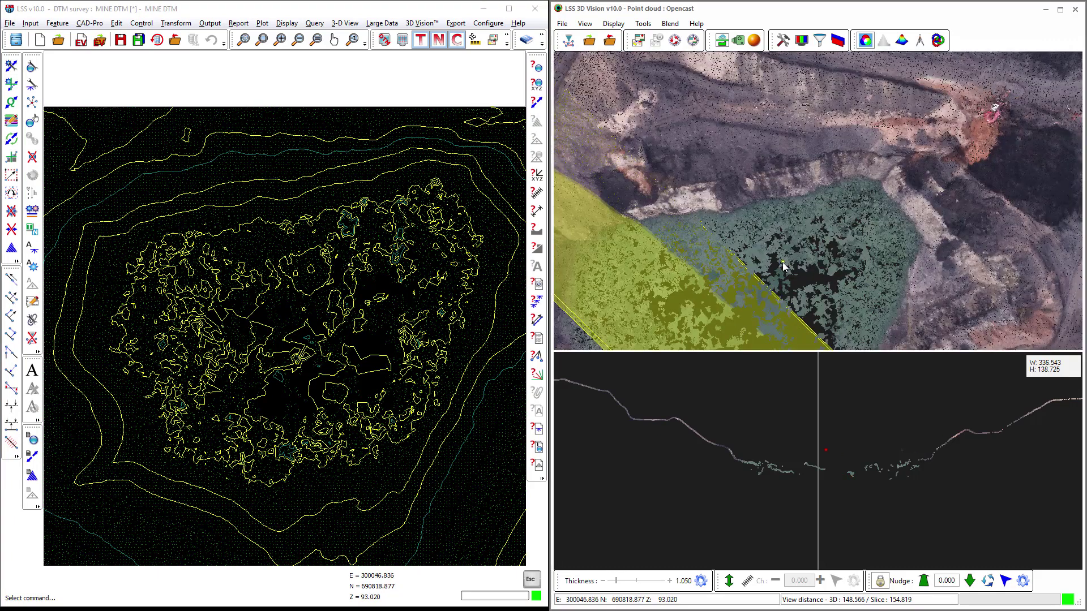
pyautogui.scroll(-3, 783, 266)
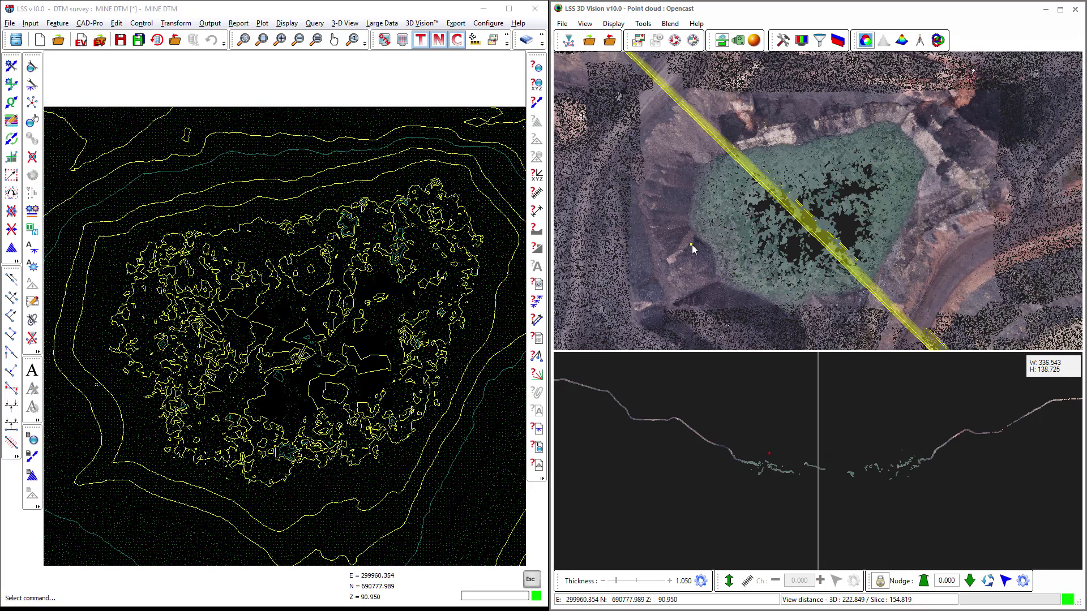
pyautogui.scroll(-2, 803, 235)
pyautogui.scroll(-2, 803, 234)
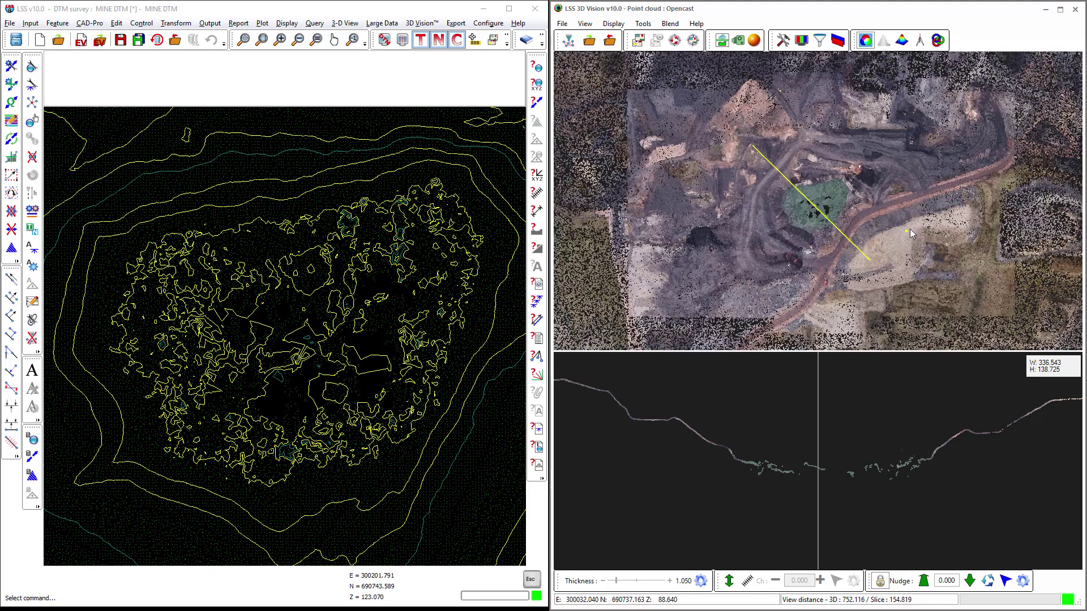
pyautogui.moveTo(909, 228); pyautogui.dragTo(668, 255)
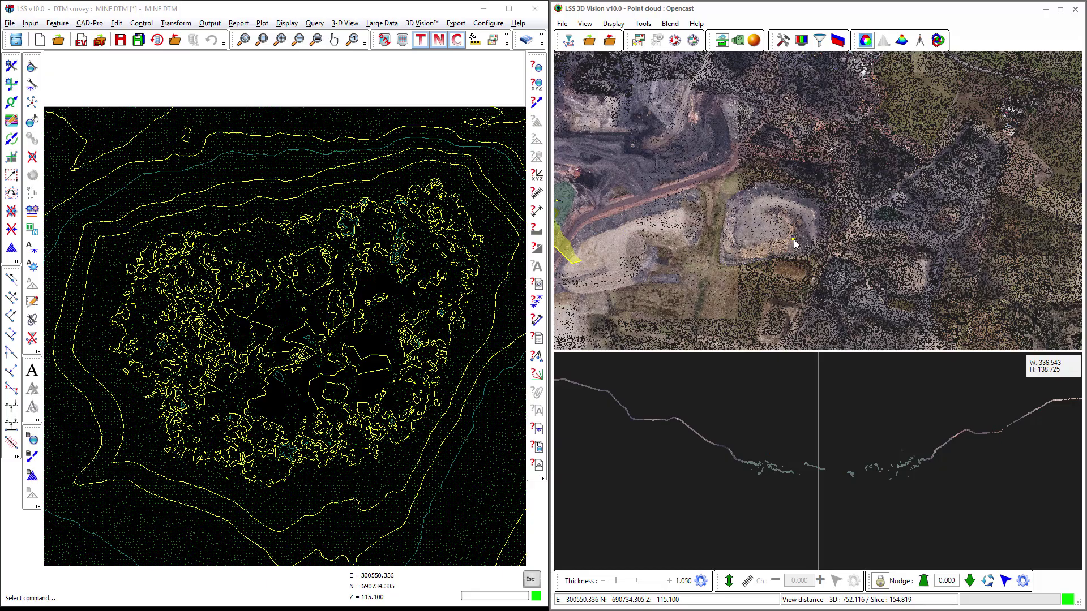
pyautogui.scroll(1, 794, 243)
pyautogui.scroll(1, 749, 271)
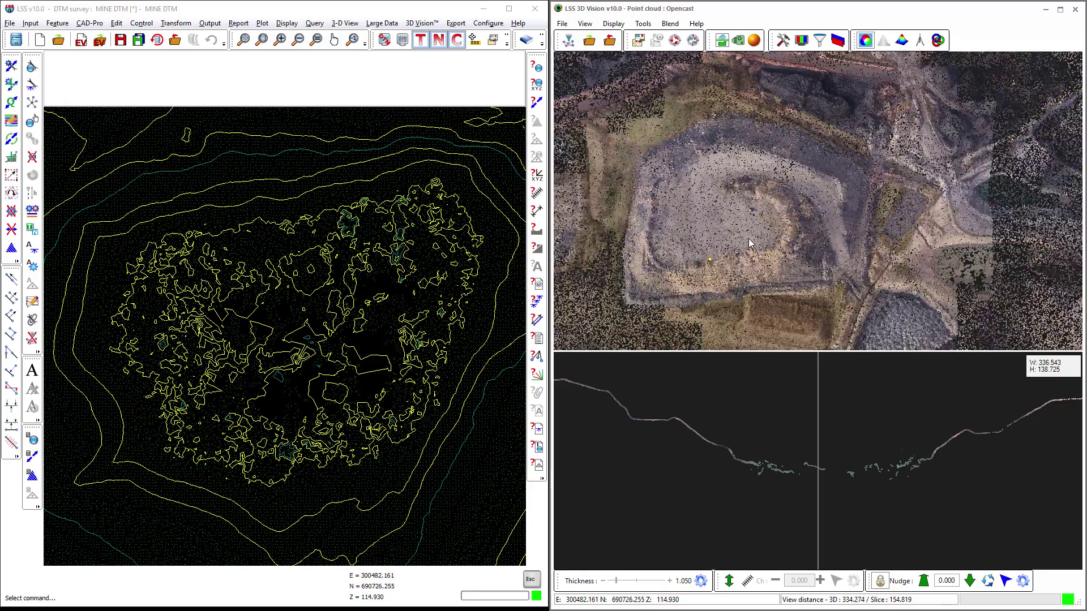
pyautogui.moveTo(689, 254)
pyautogui.mouseDown()
pyautogui.moveTo(737, 244)
pyautogui.moveTo(734, 213)
pyautogui.moveTo(720, 240)
pyautogui.mouseUp()
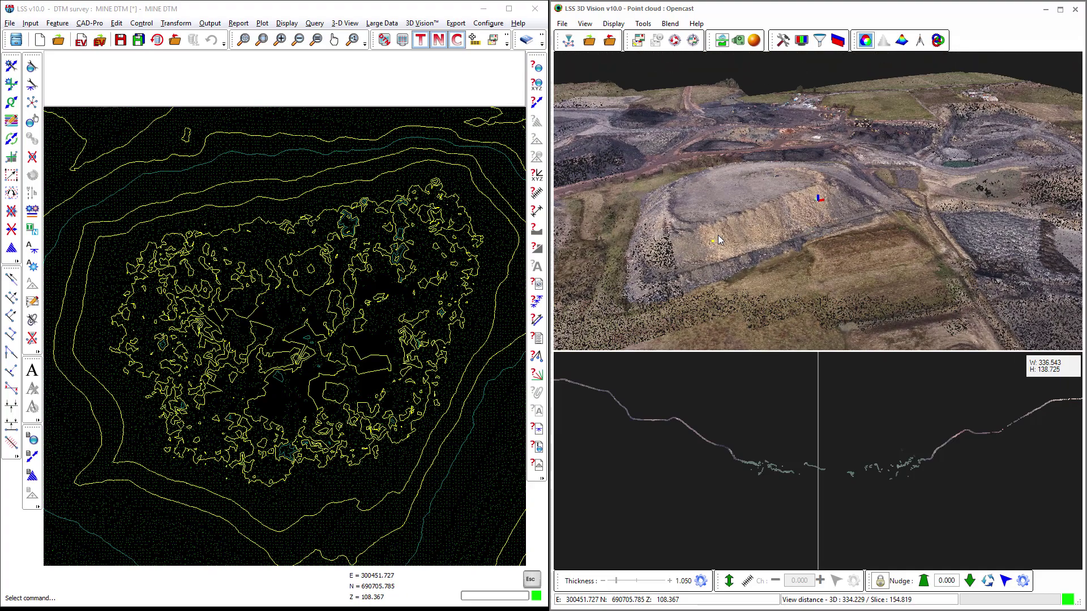
# Overlay the DTM in 3D Vision as a yellow triangle mesh with Triangle Fill off
pyautogui.click(637, 41)
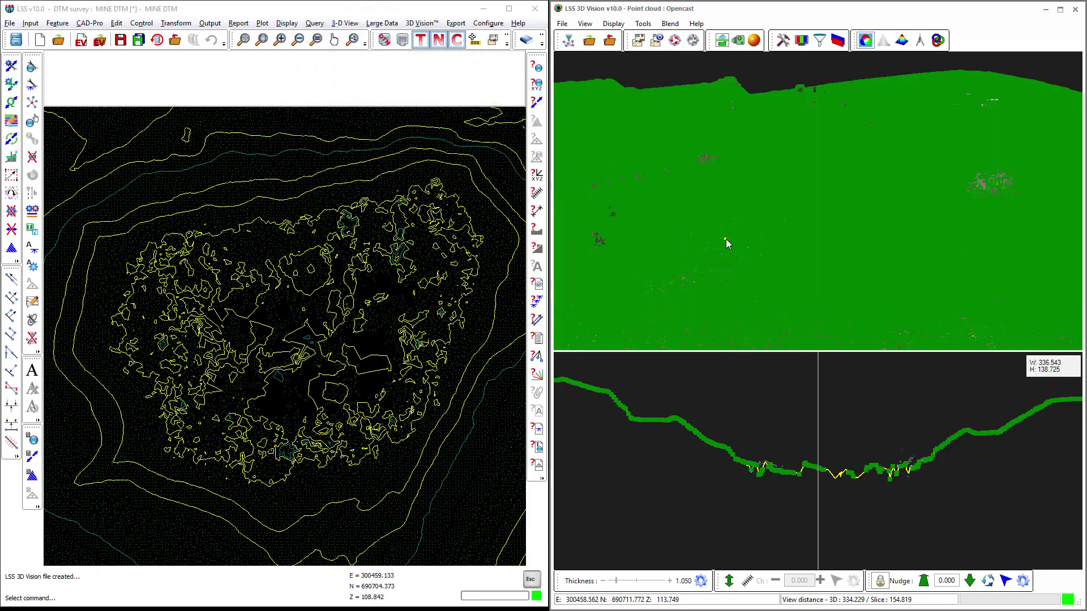
pyautogui.click(837, 40)
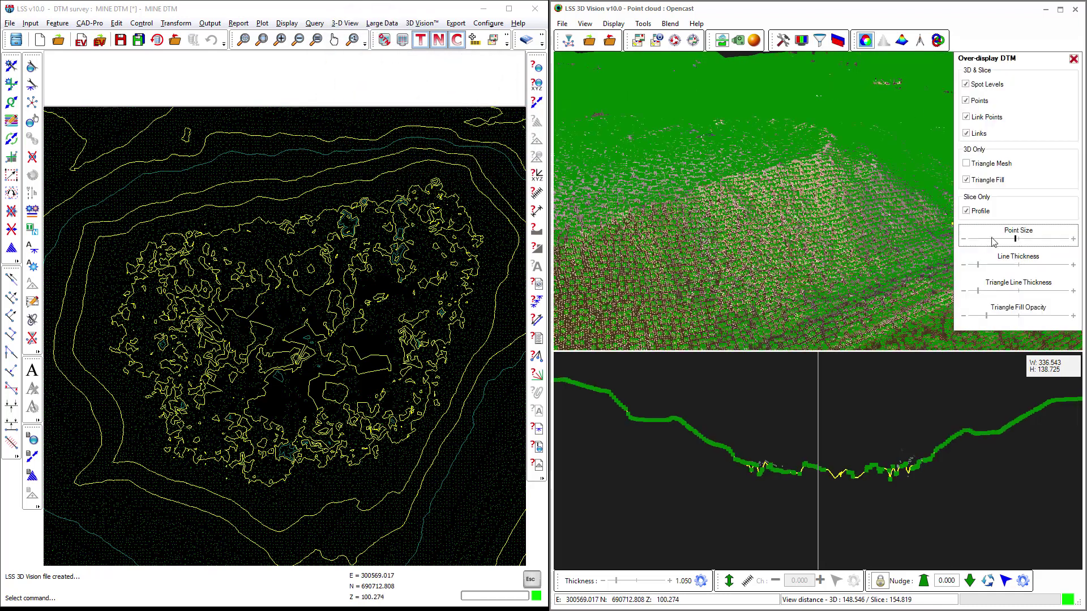
pyautogui.click(966, 164)
pyautogui.click(966, 164)
pyautogui.click(1074, 59)
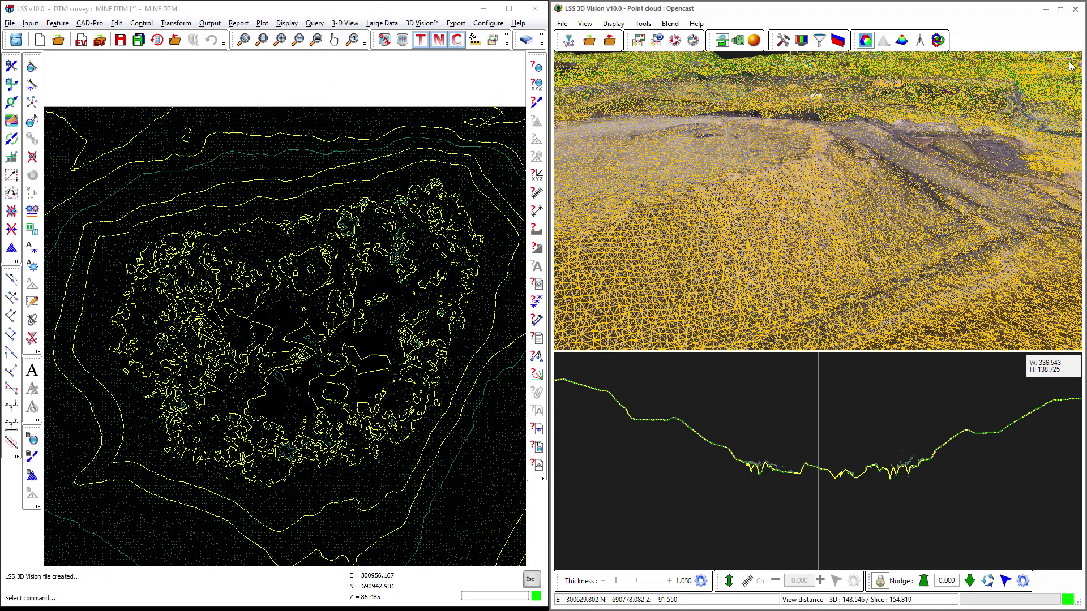
pyautogui.scroll(5, 787, 213)
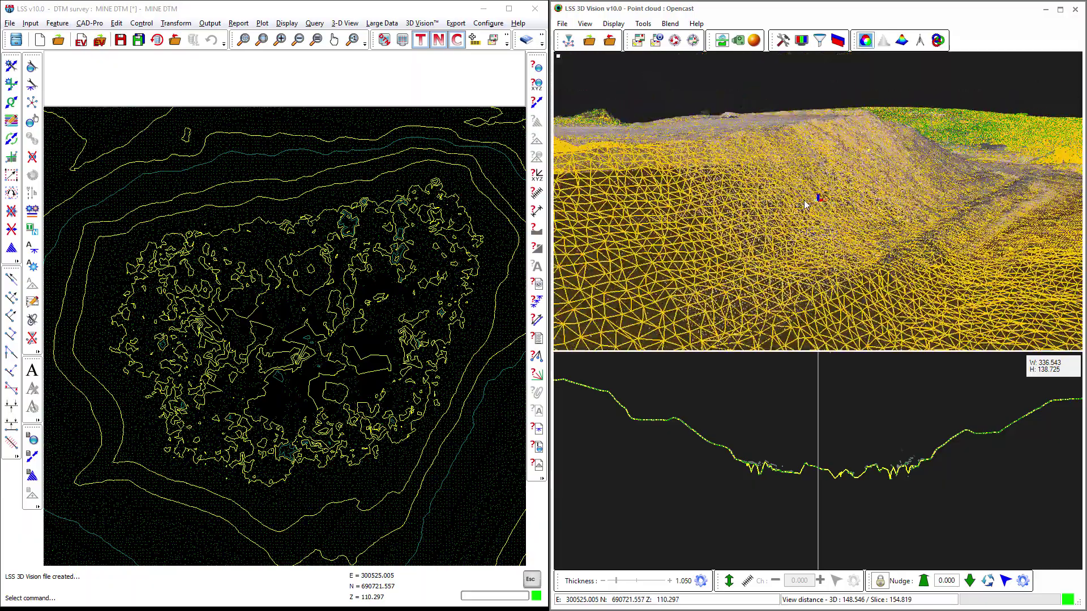
pyautogui.scroll(-5, 815, 207)
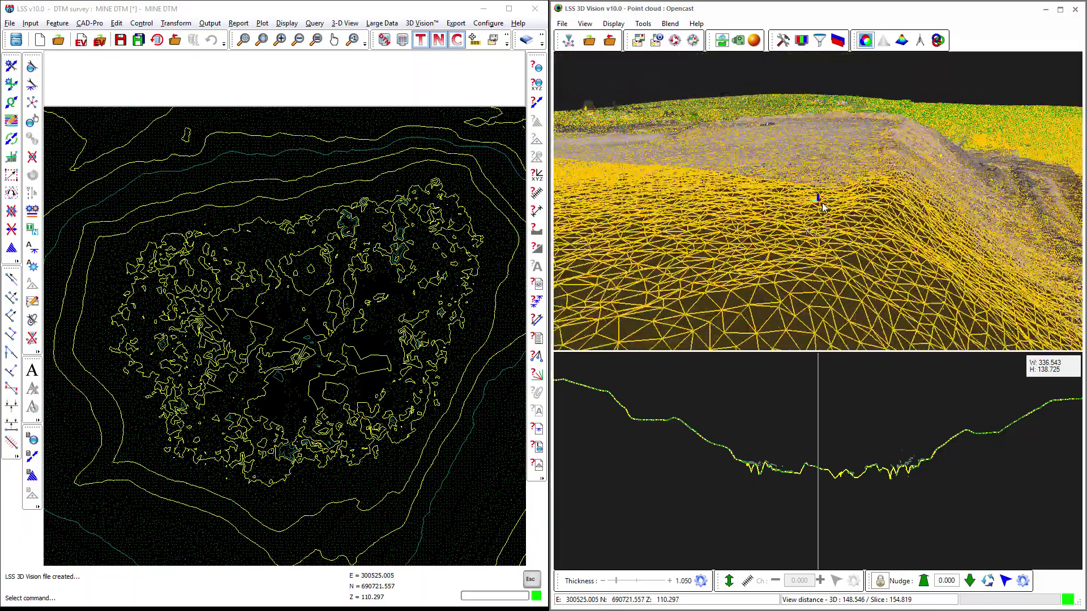
pyautogui.moveTo(826, 211)
pyautogui.mouseDown()
pyautogui.moveTo(807, 221)
pyautogui.moveTo(727, 215)
pyautogui.mouseUp()
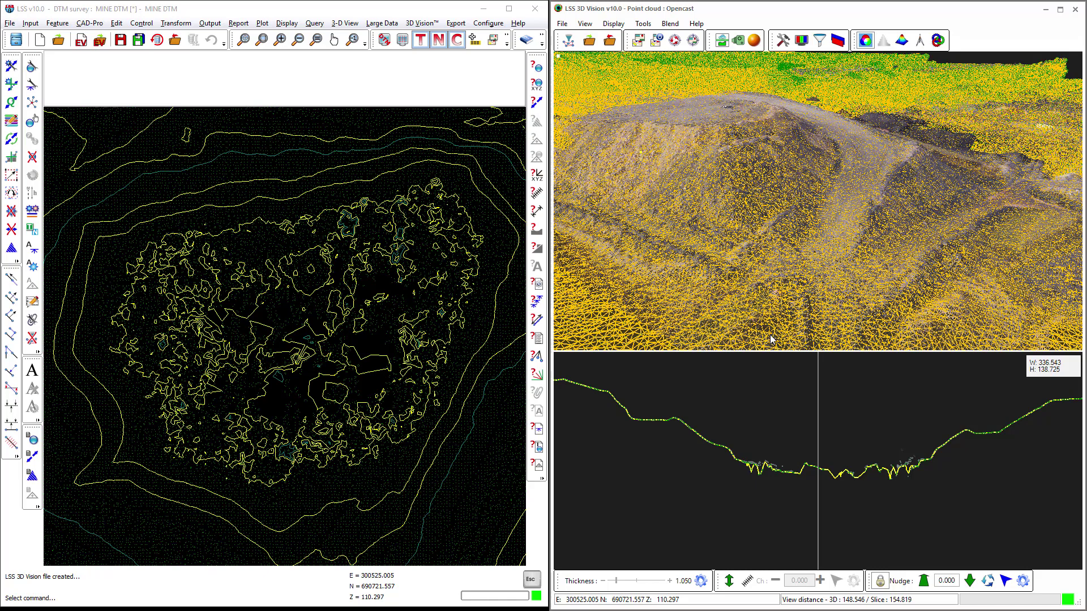
# Narrow the profile slice to 0.80 and orbit around the haul-road ramp
pyautogui.scroll(3, 801, 461)
pyautogui.scroll(6, 804, 450)
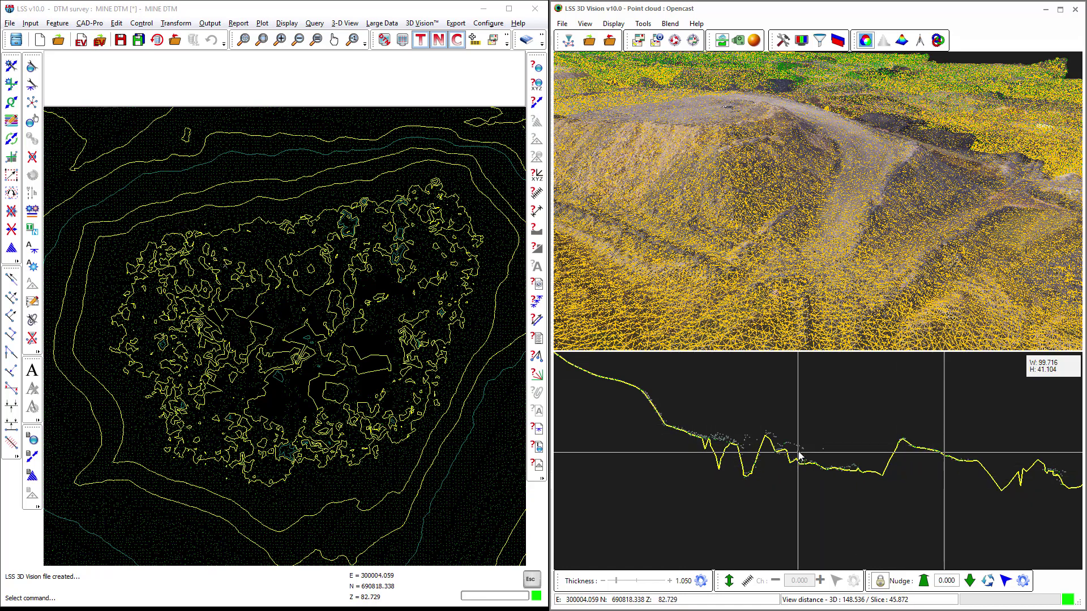
pyautogui.scroll(3, 793, 450)
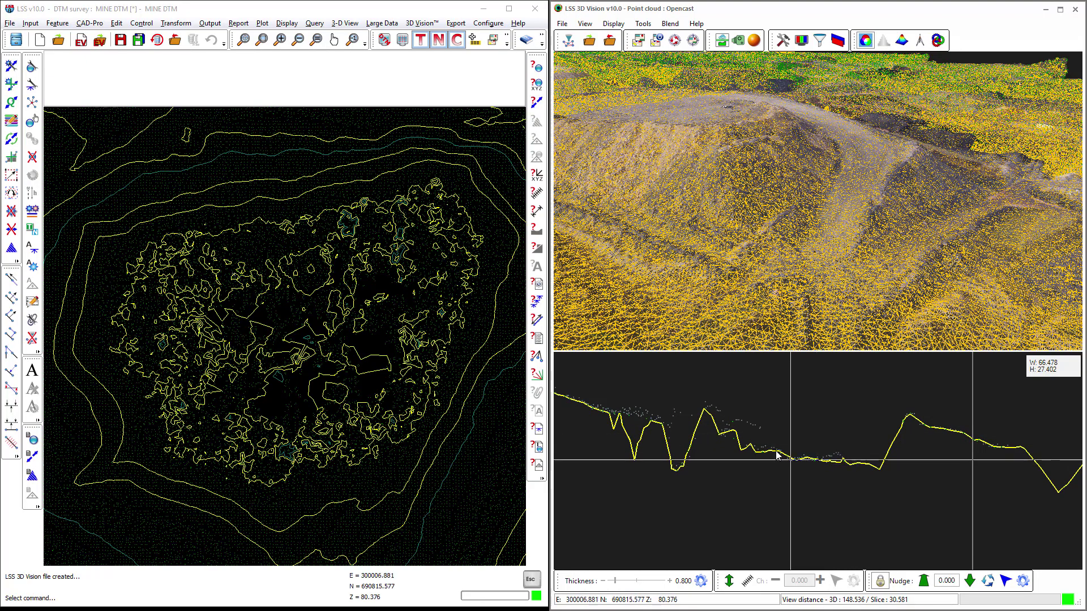
pyautogui.scroll(5, 764, 286)
pyautogui.moveTo(740, 288)
pyautogui.mouseDown()
pyautogui.moveTo(715, 289)
pyautogui.moveTo(792, 268)
pyautogui.mouseUp()
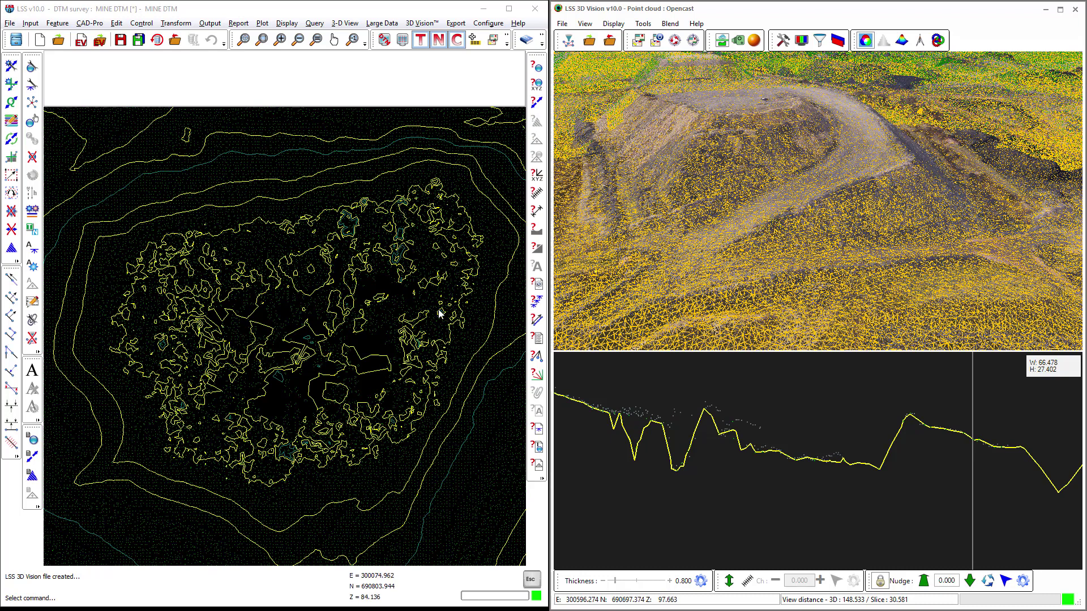
pyautogui.scroll(-5, 376, 334)
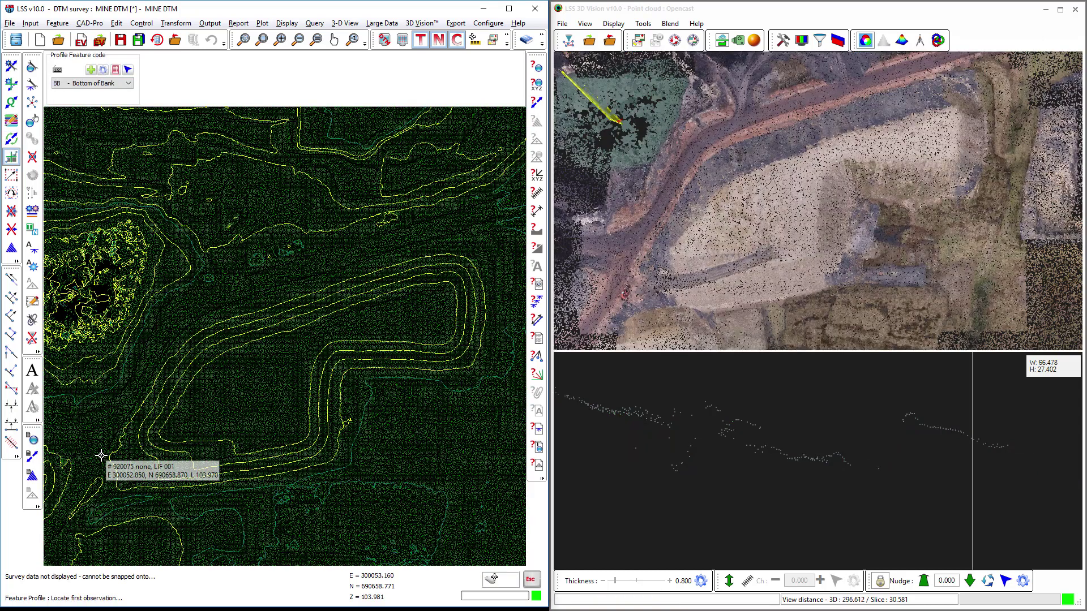
# Link seven observations along the bank toe into a BB line, closing back at the start
pyautogui.click(102, 457)
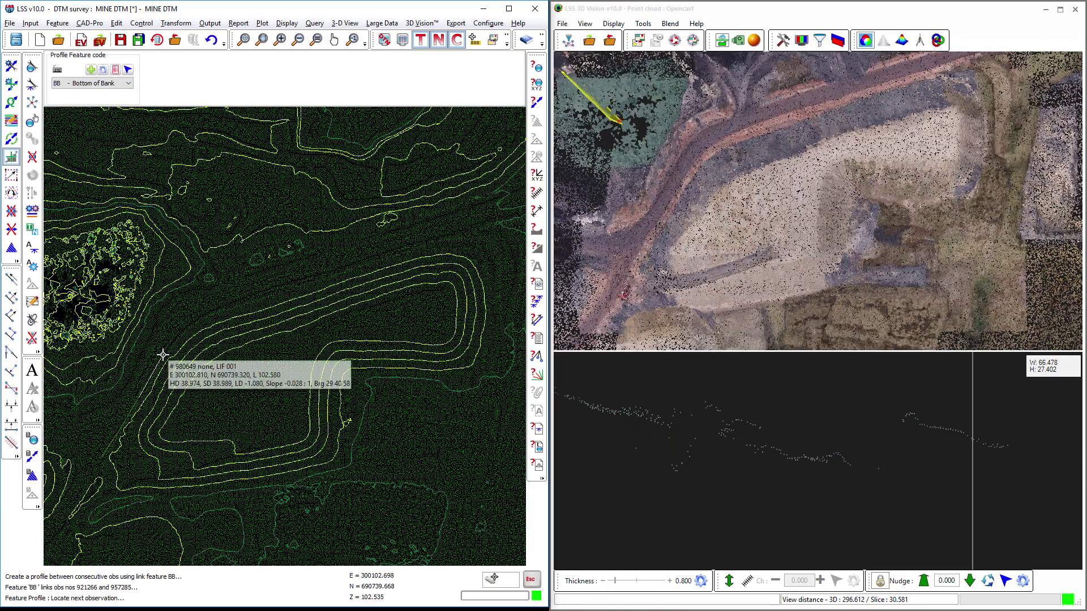
pyautogui.click(163, 355)
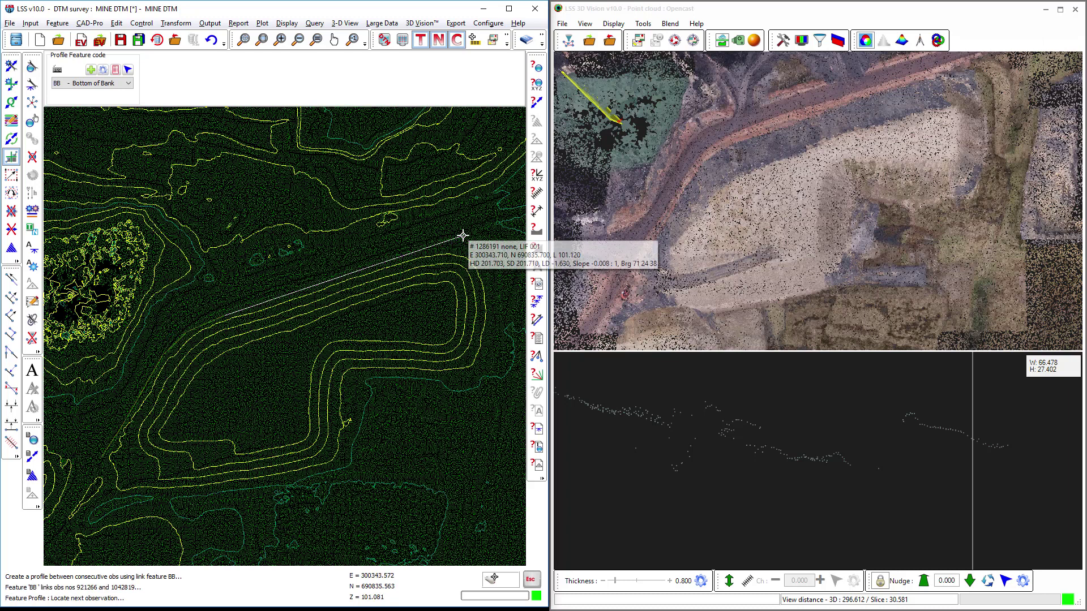
pyautogui.click(465, 234)
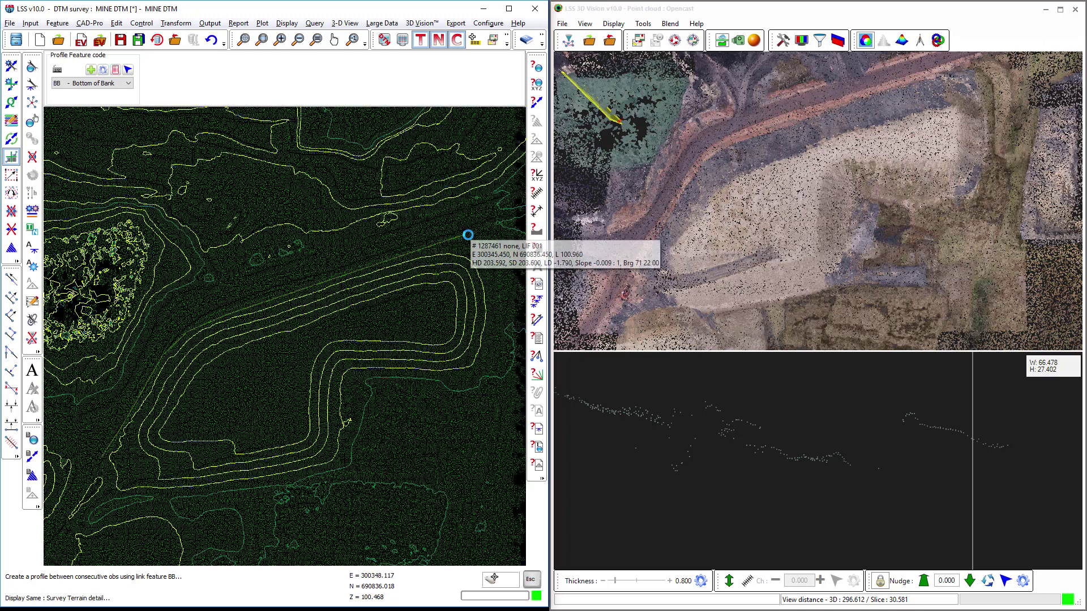
pyautogui.click(489, 272)
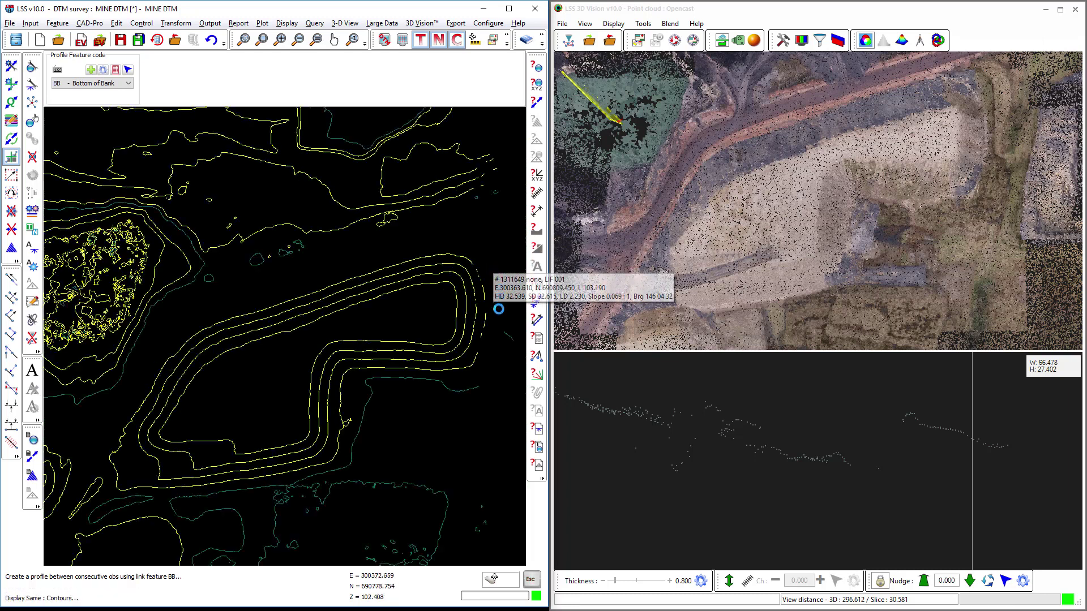
pyautogui.click(460, 385)
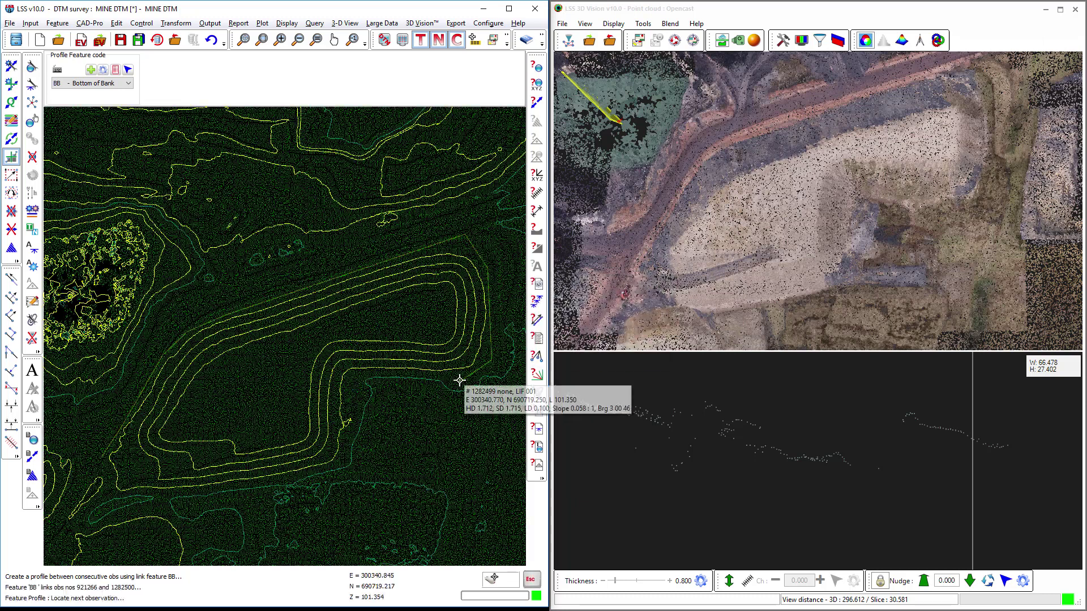
pyautogui.click(348, 379)
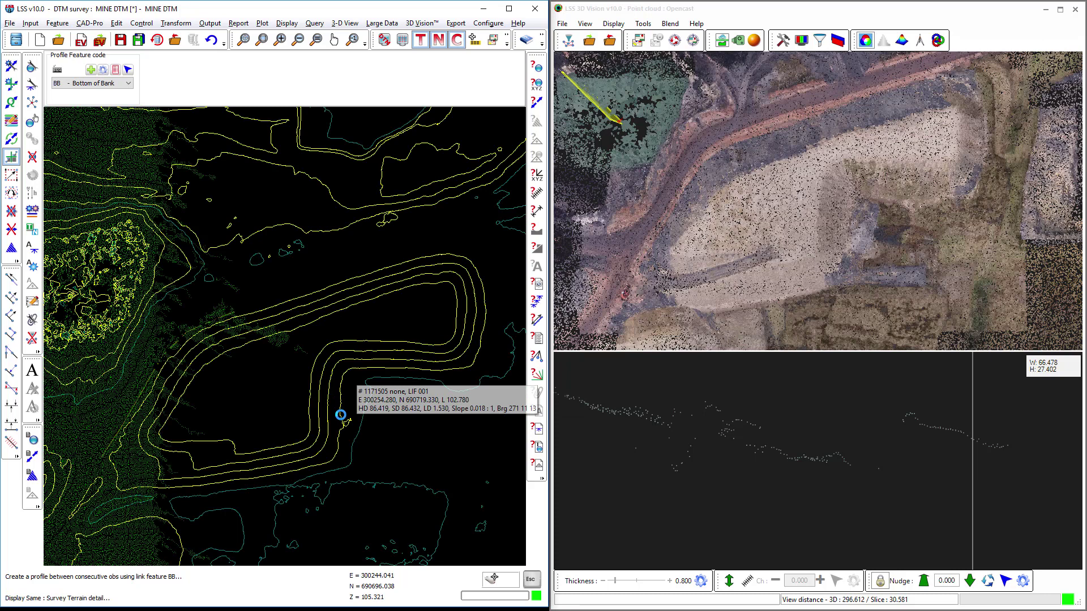
pyautogui.click(204, 325)
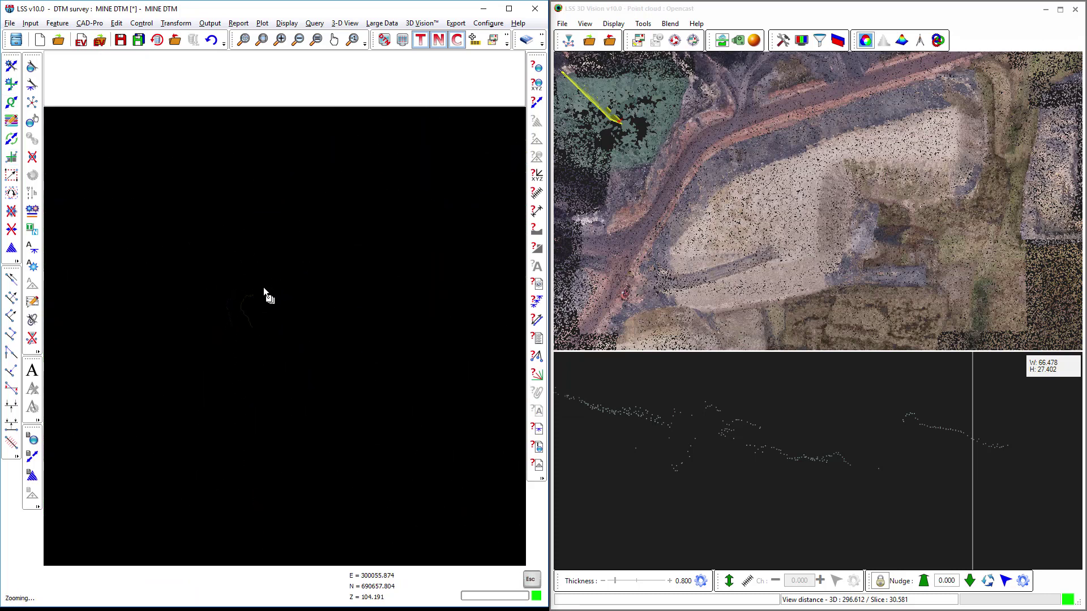
# Store the enclosure beside the stockpile as surface feature A1 using the Enclosure method
pyautogui.scroll(-5, 163, 396)
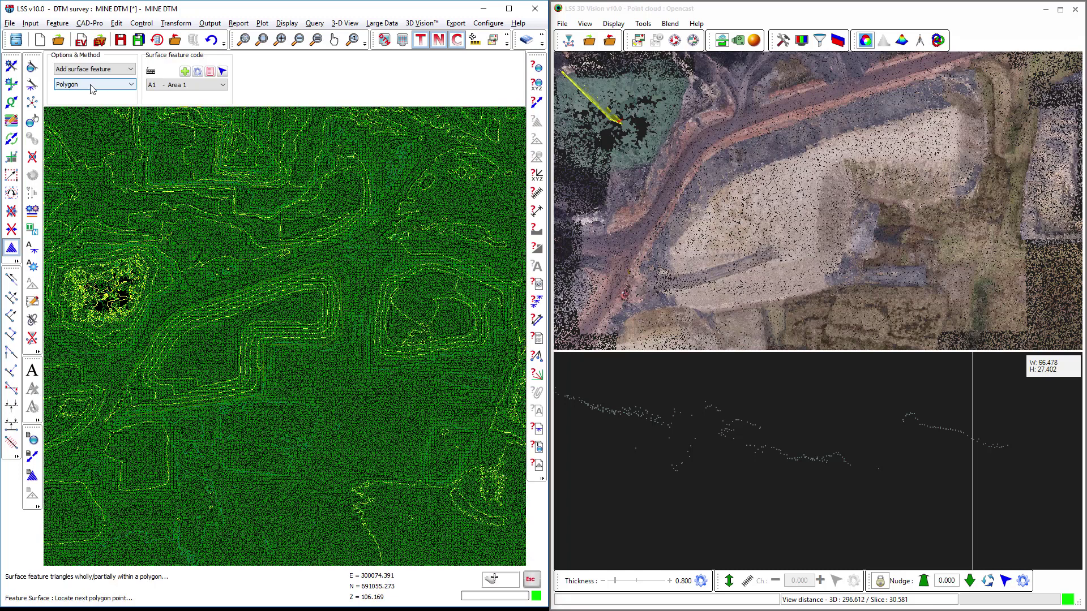
pyautogui.click(102, 84)
pyautogui.click(87, 118)
pyautogui.click(252, 325)
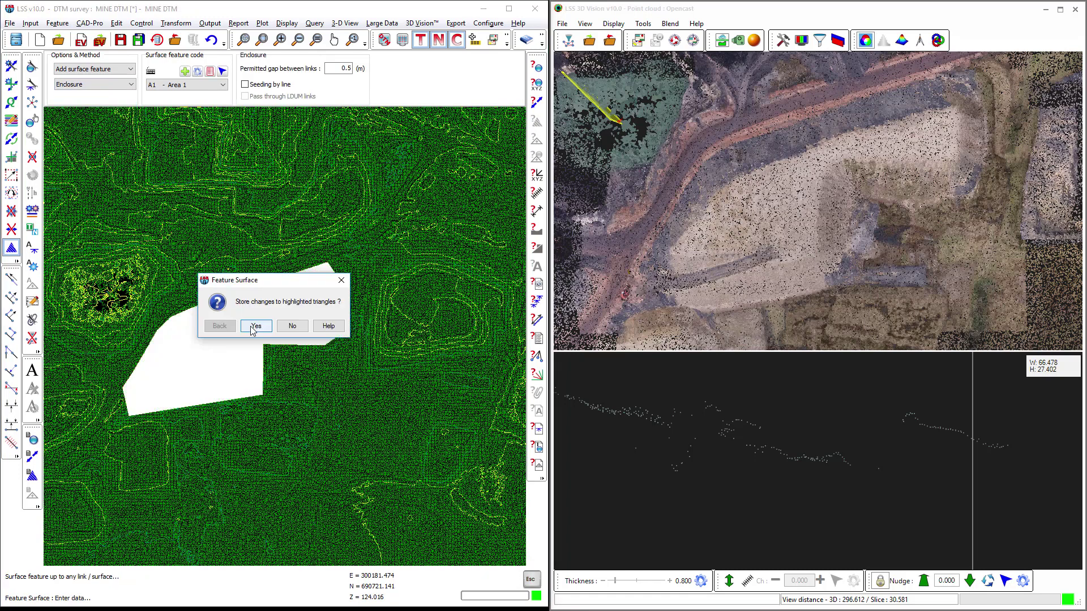
pyautogui.click(252, 325)
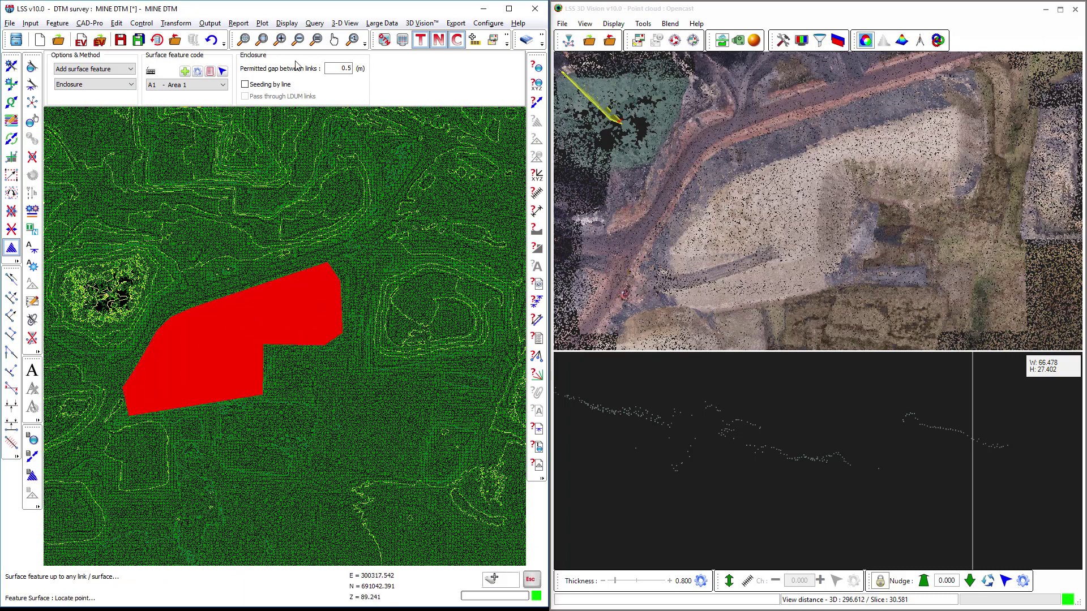
# Run terrain extraction limited to the red Area 1 at a 0.5 m interval, adding 133,083 points with contours
pyautogui.click(422, 23)
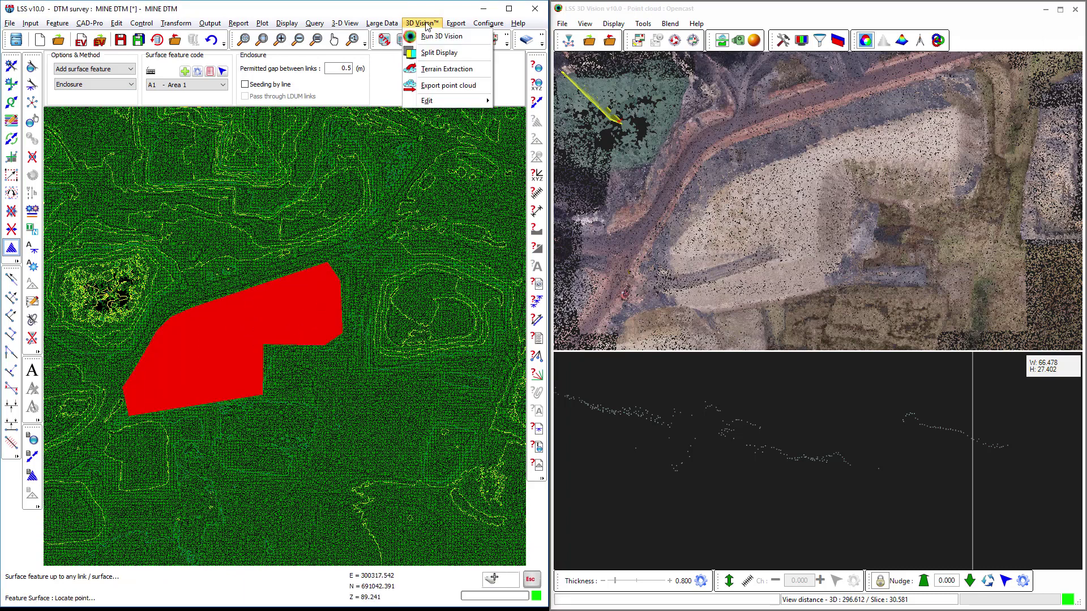
pyautogui.click(439, 68)
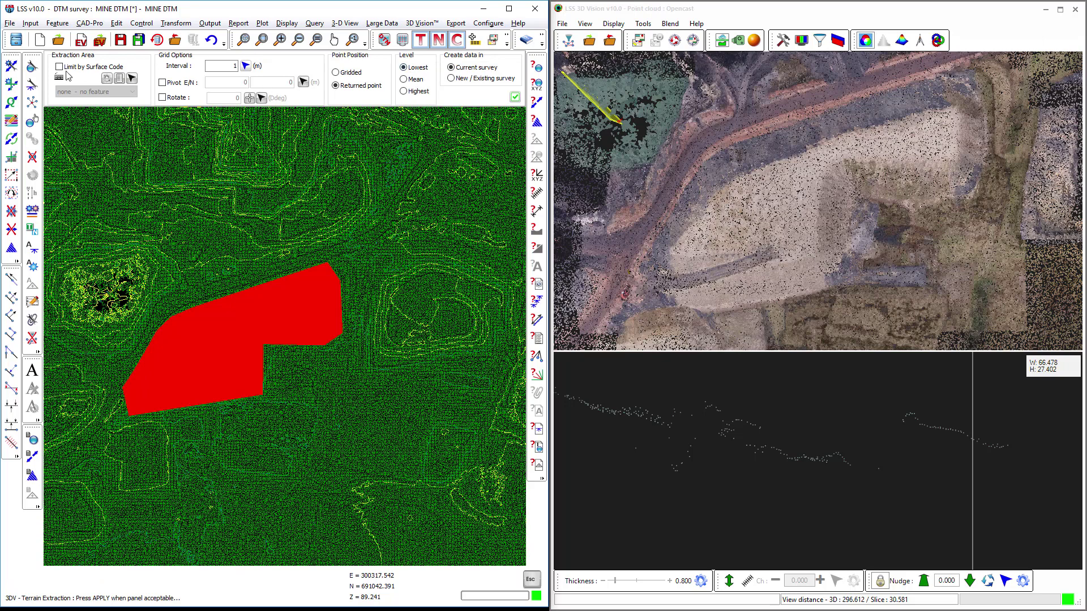
pyautogui.click(59, 67)
pyautogui.click(131, 78)
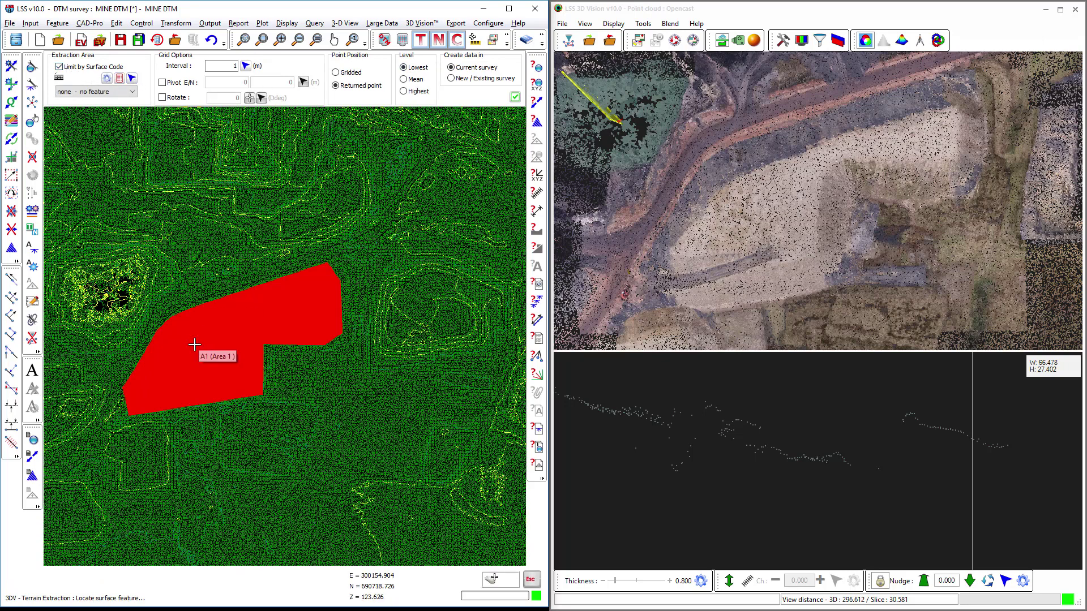
pyautogui.click(204, 320)
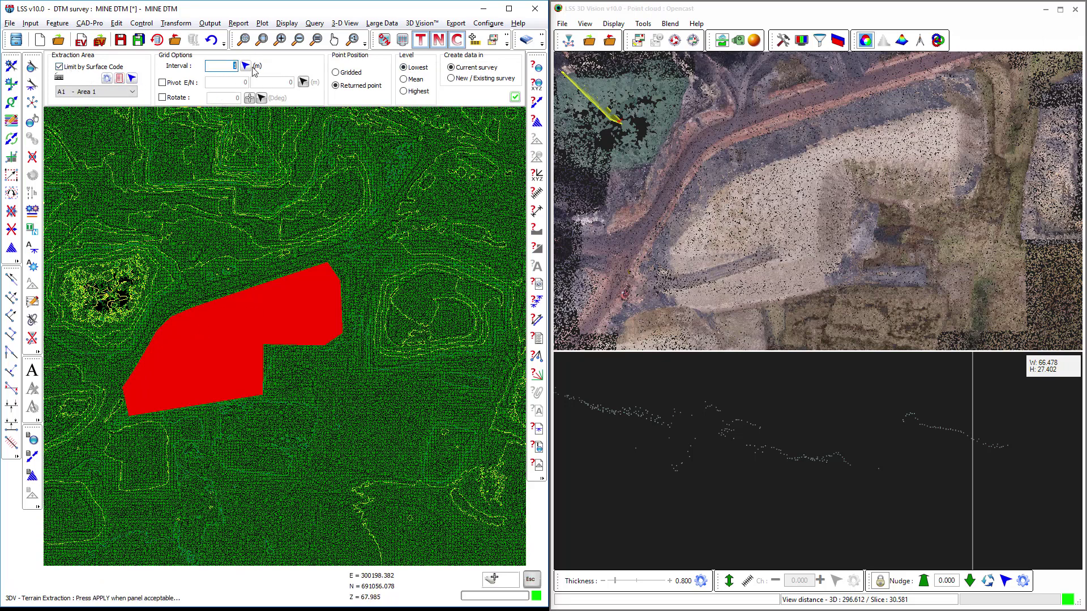
pyautogui.write('.5')
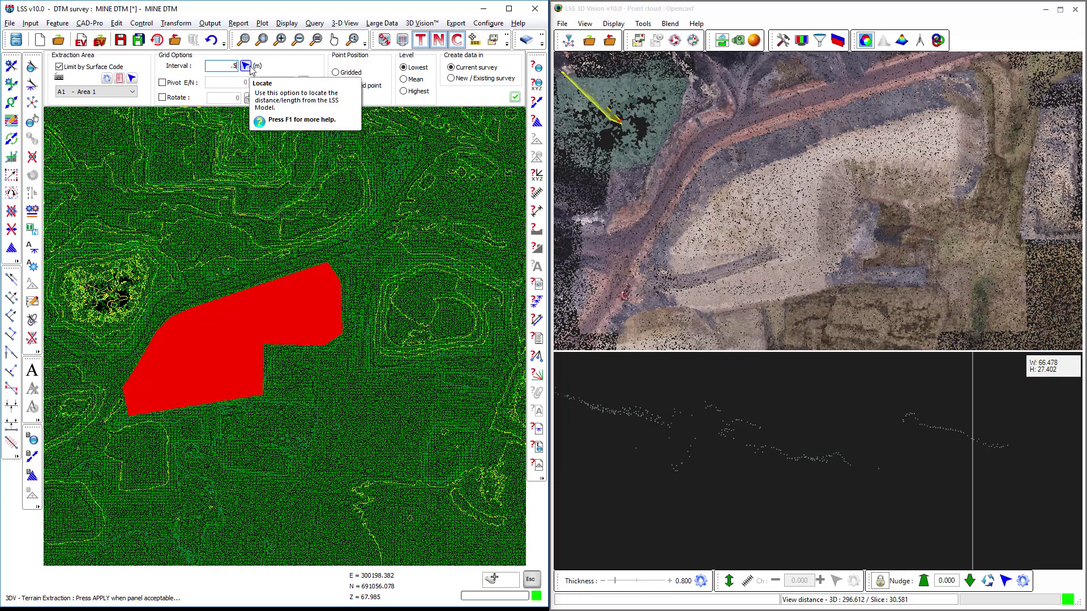
pyautogui.click(515, 98)
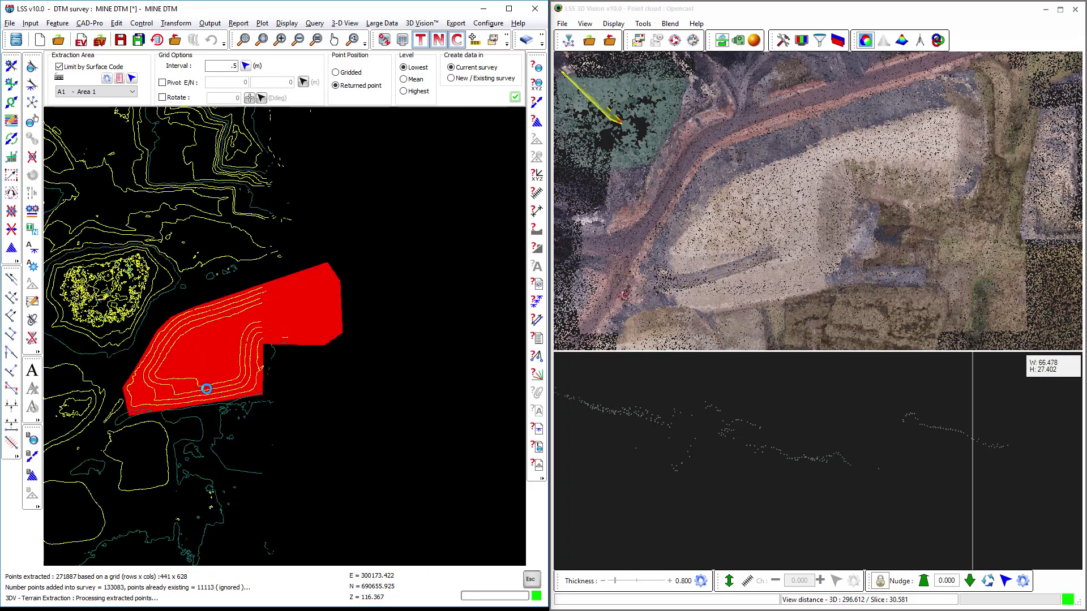
# Zoom in and tilt the 3D Vision point cloud to an oblique perspective
pyautogui.scroll(5, 305, 413)
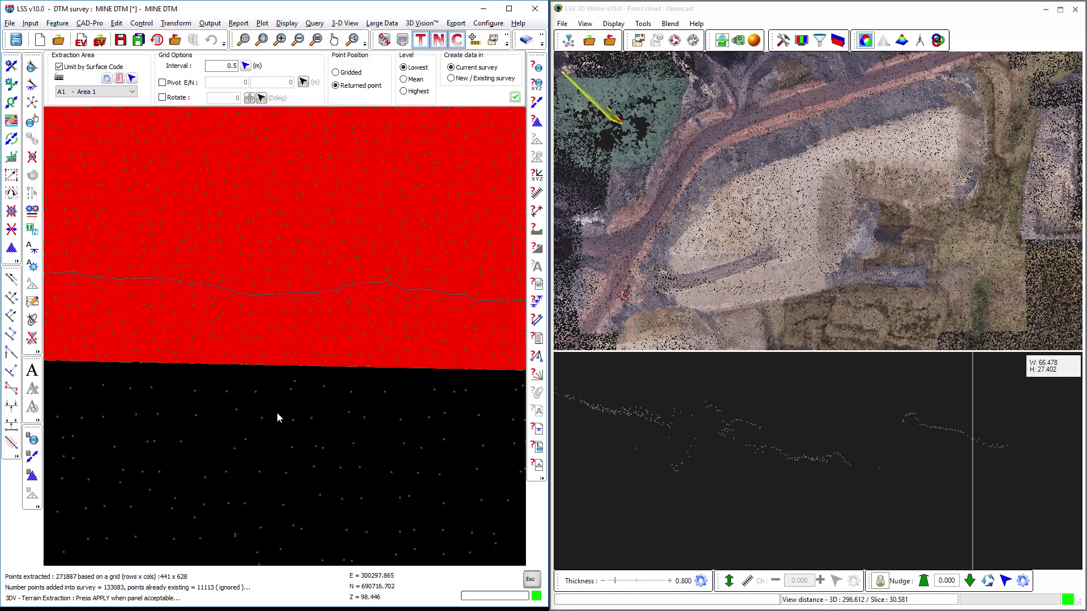
pyautogui.moveTo(804, 226); pyautogui.dragTo(795, 252)
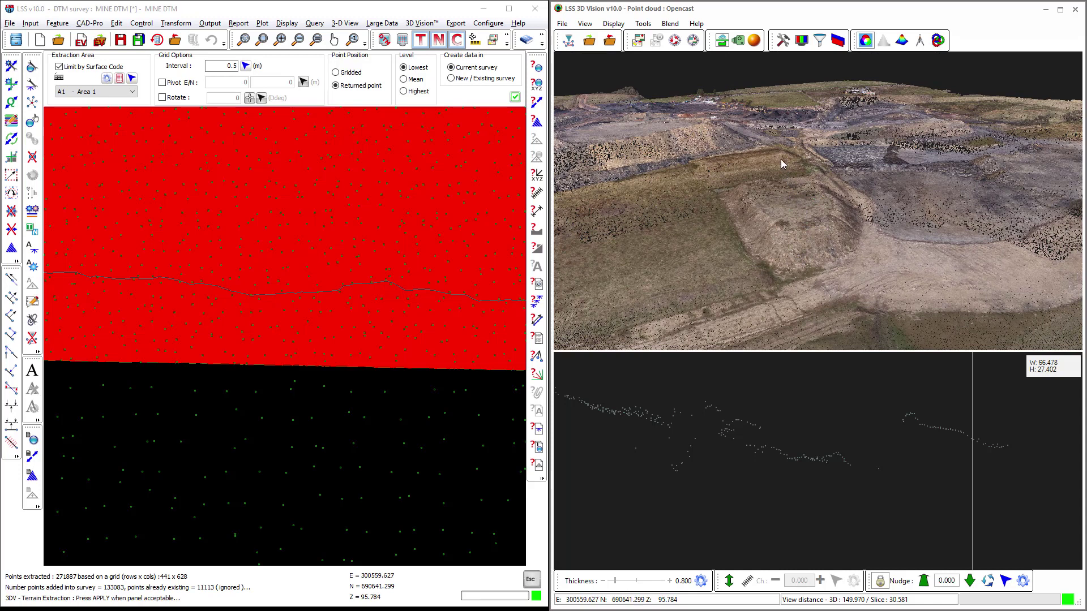
# Place the filter box across the stockpile with From and To points and a 60 m width
pyautogui.click(820, 41)
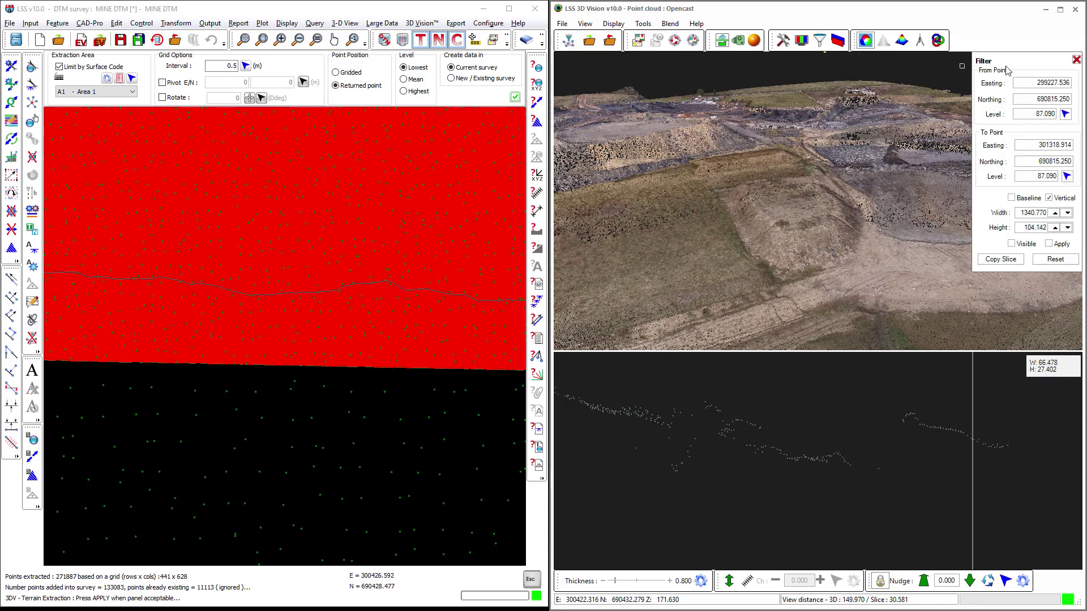
pyautogui.click(1066, 115)
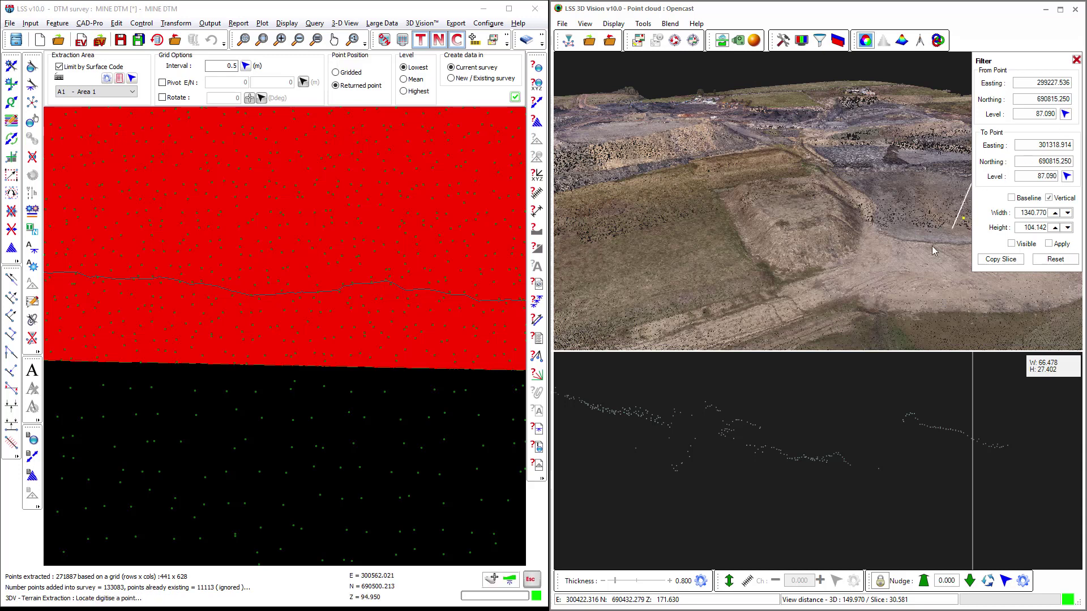
pyautogui.click(824, 280)
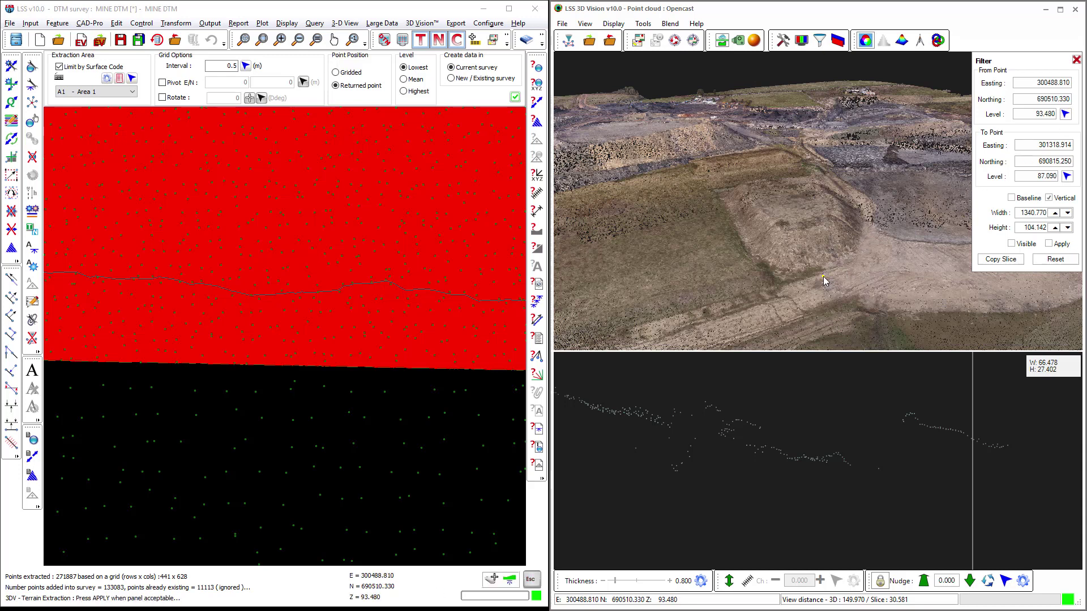
pyautogui.click(1066, 177)
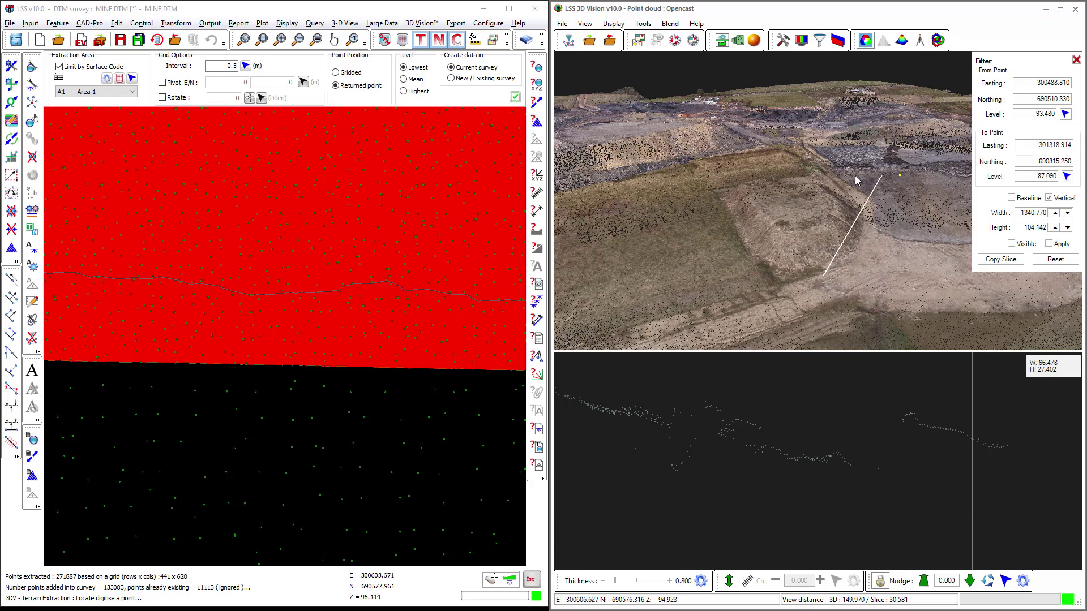
pyautogui.click(764, 177)
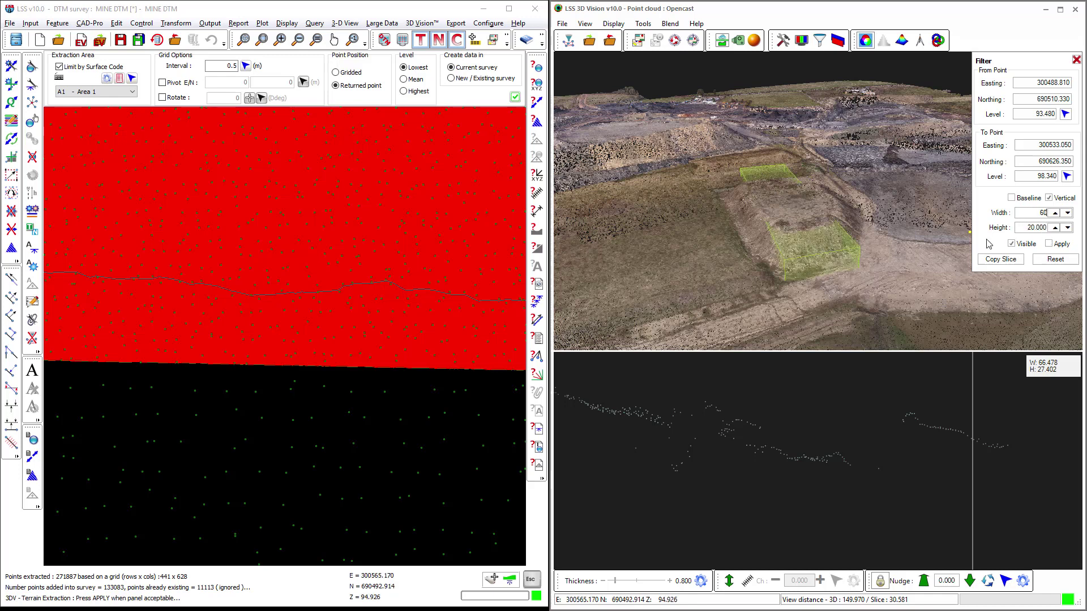
pyautogui.press('Return')
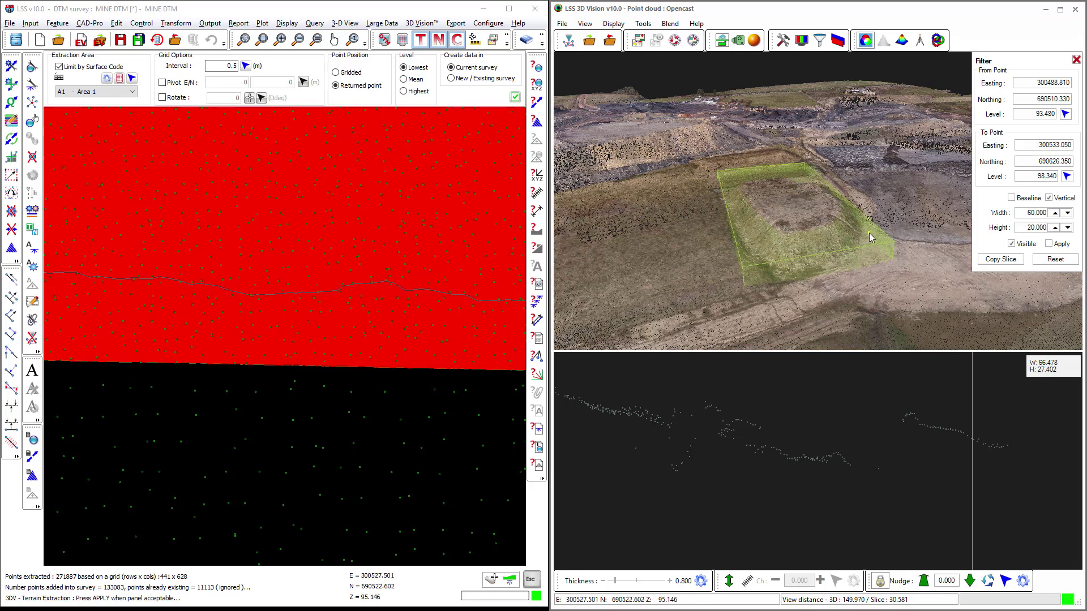
# Align the 60 × 20 filter box to its baseline, checking it from the side and above
pyautogui.moveTo(870, 236); pyautogui.dragTo(932, 208, button='middle')
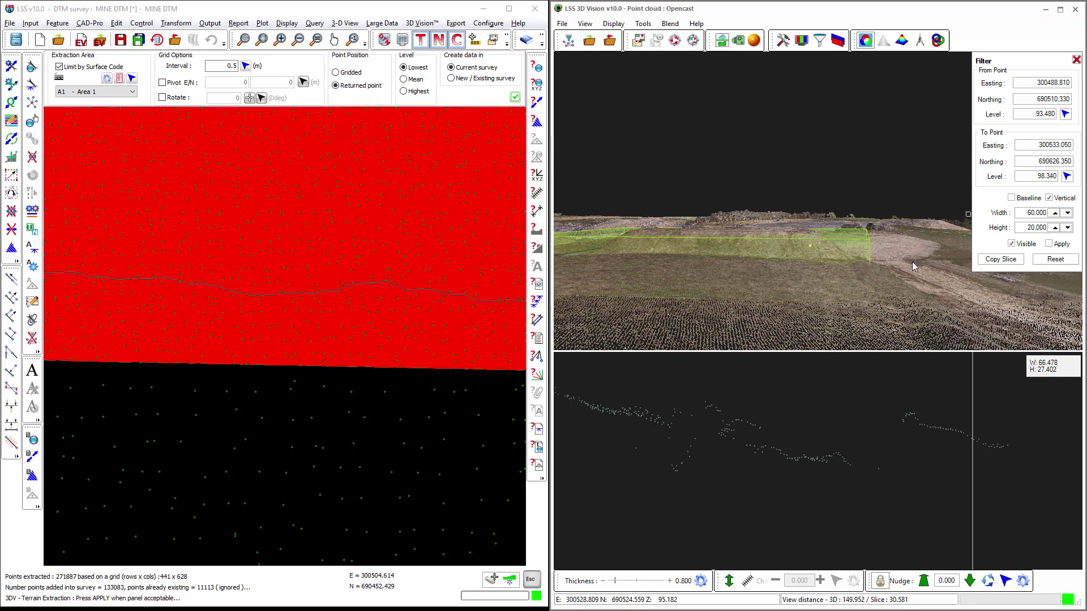
pyautogui.moveTo(861, 256)
pyautogui.mouseDown(button='middle')
pyautogui.moveTo(855, 247)
pyautogui.moveTo(853, 262)
pyautogui.mouseUp(button='middle')
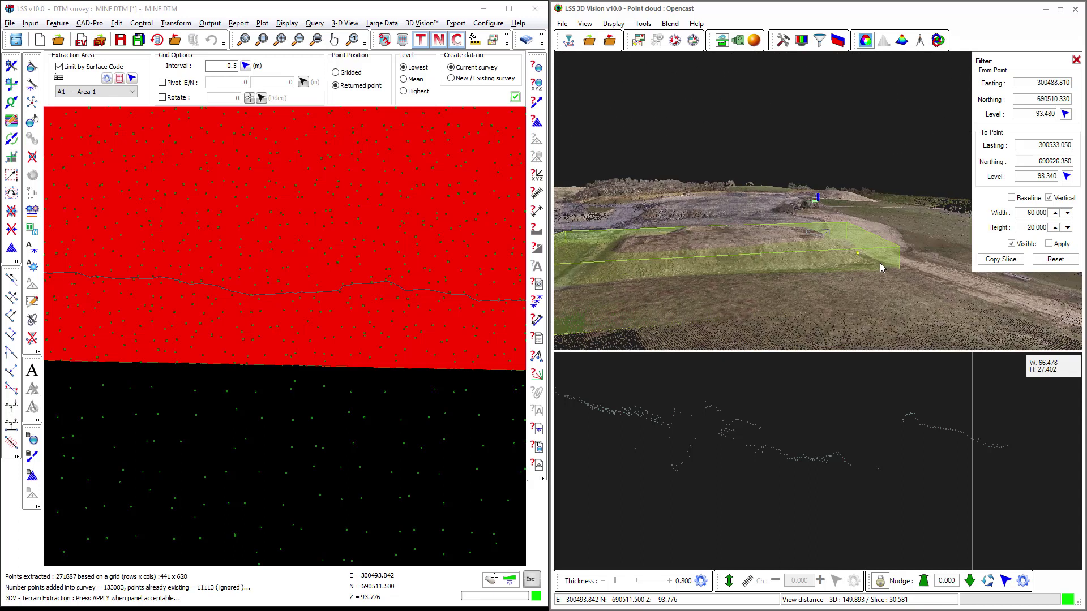
pyautogui.click(1013, 200)
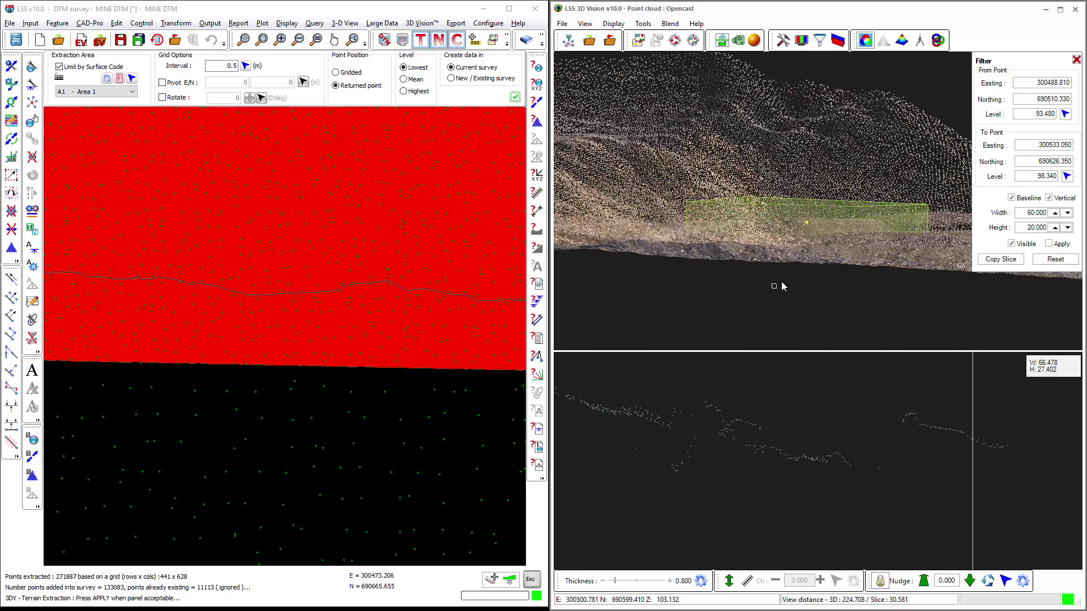
# Limit the cloud to points inside the filter box and re-extract terrain at 0.5 m, adding 25,950 points
pyautogui.click(1050, 244)
pyautogui.moveTo(841, 283); pyautogui.dragTo(812, 244)
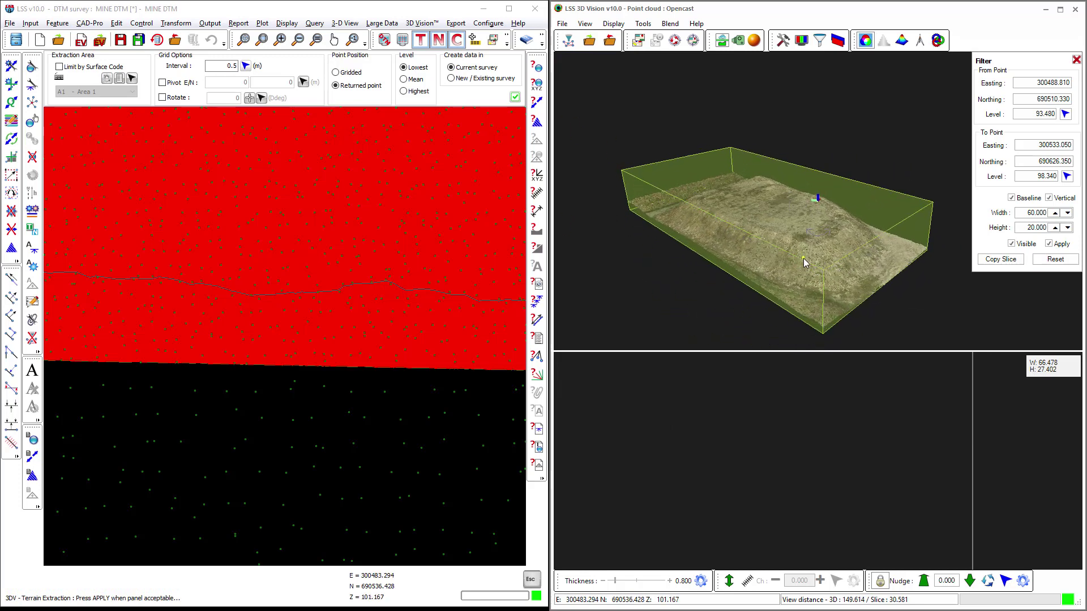
pyautogui.doubleClick(233, 66)
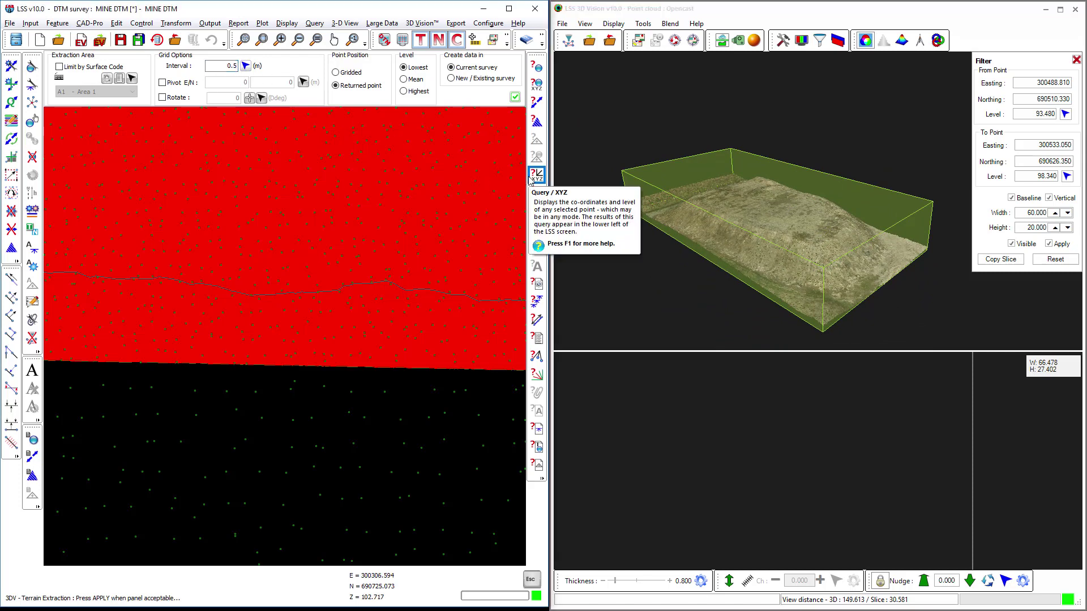
pyautogui.click(516, 98)
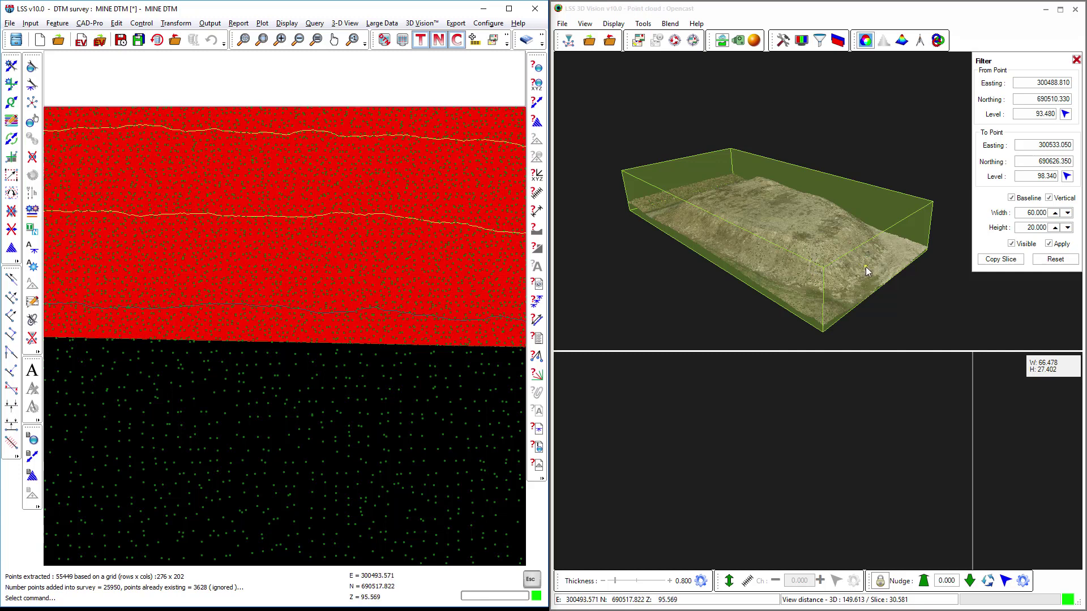
# Overlay the updated DTM's yellow triangle mesh on the point cloud and zoom in on the stockpile
pyautogui.click(638, 45)
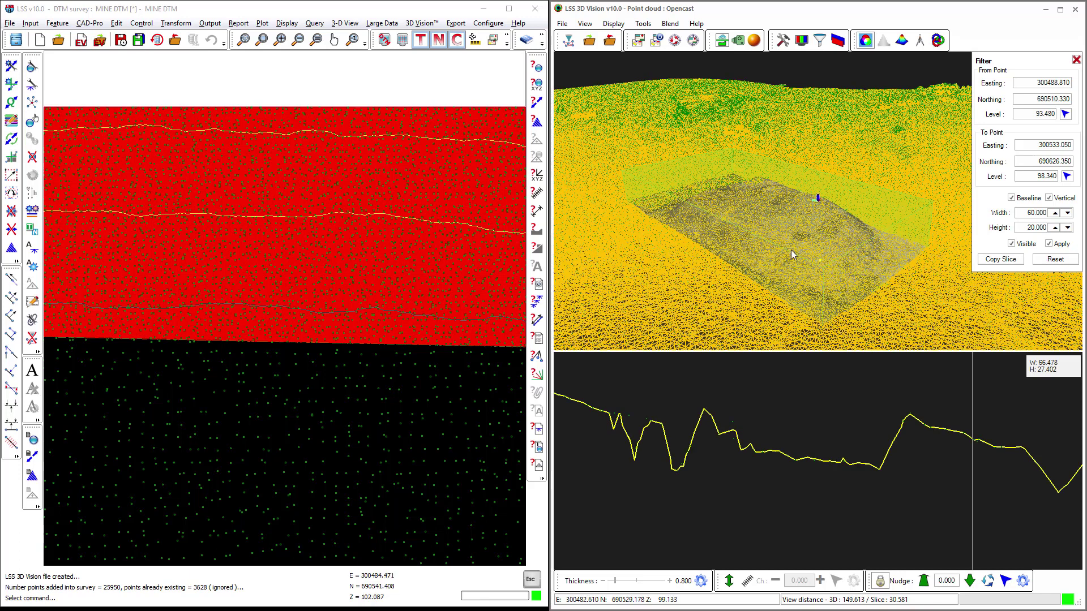
pyautogui.scroll(4, 793, 246)
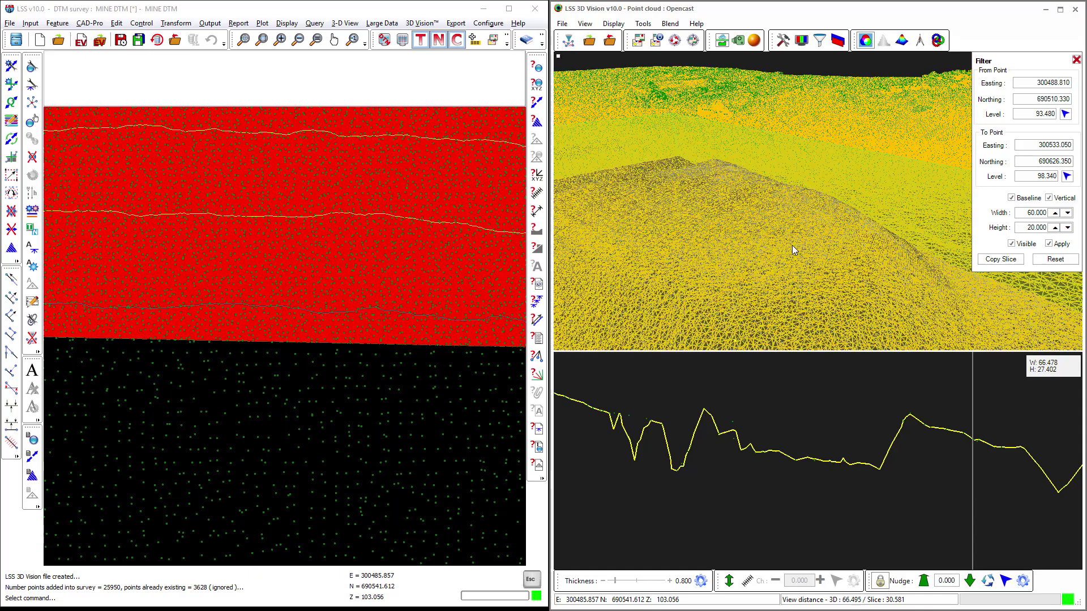
pyautogui.scroll(3, 791, 253)
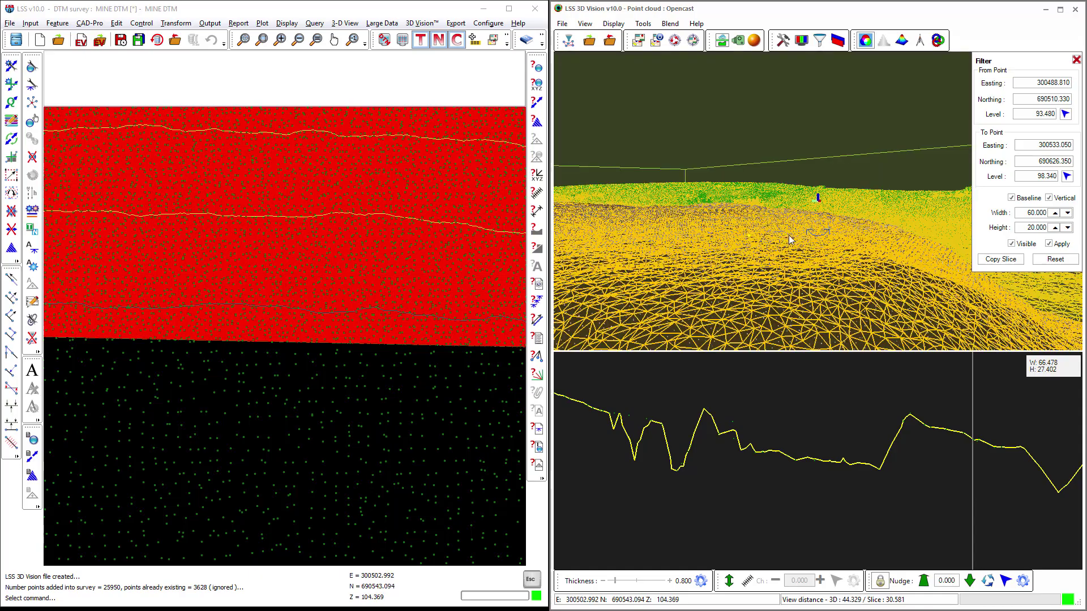
pyautogui.moveTo(800, 242)
pyautogui.mouseDown()
pyautogui.moveTo(873, 258)
pyautogui.moveTo(953, 325)
pyautogui.mouseUp()
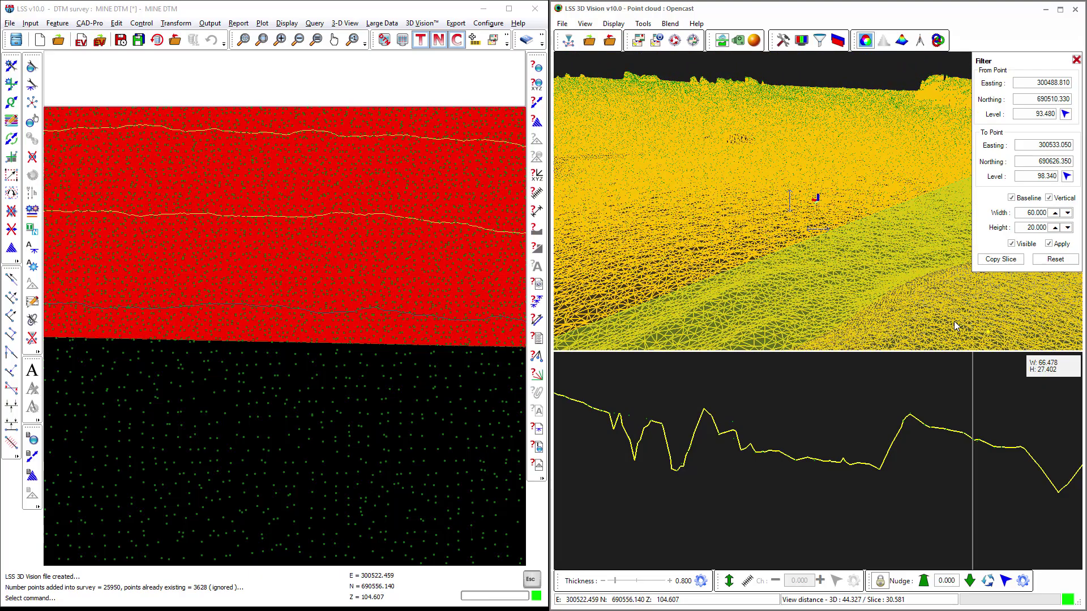
pyautogui.scroll(-5, 953, 321)
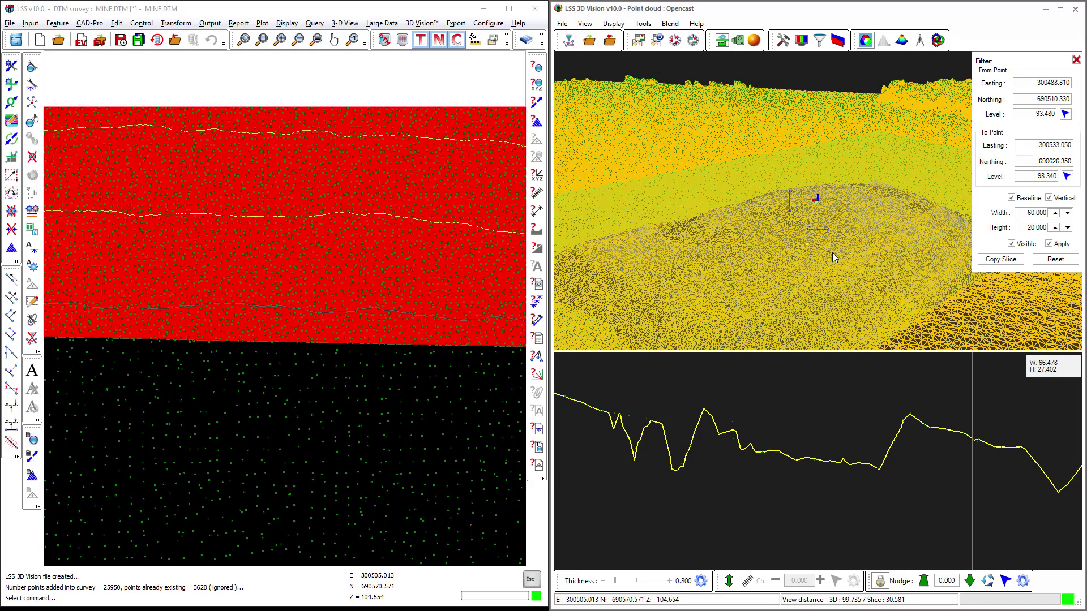